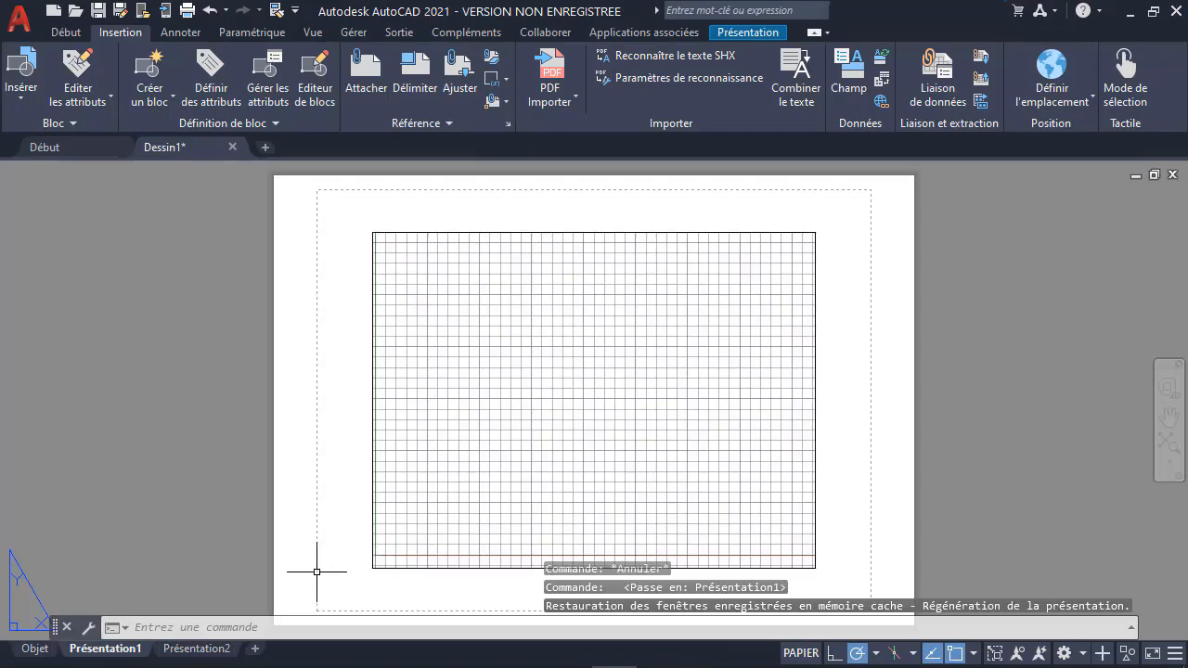
Look at the Présentation2 layout and the model space, and return to the Présentation1 layout.
click(225, 648)
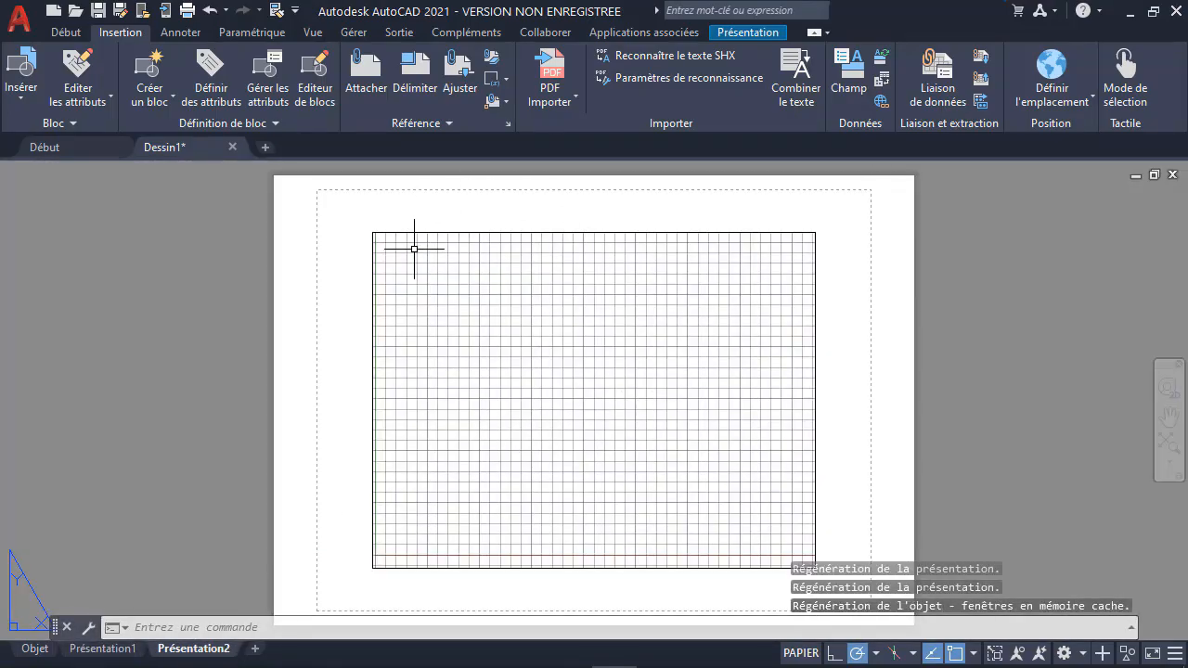
click(42, 649)
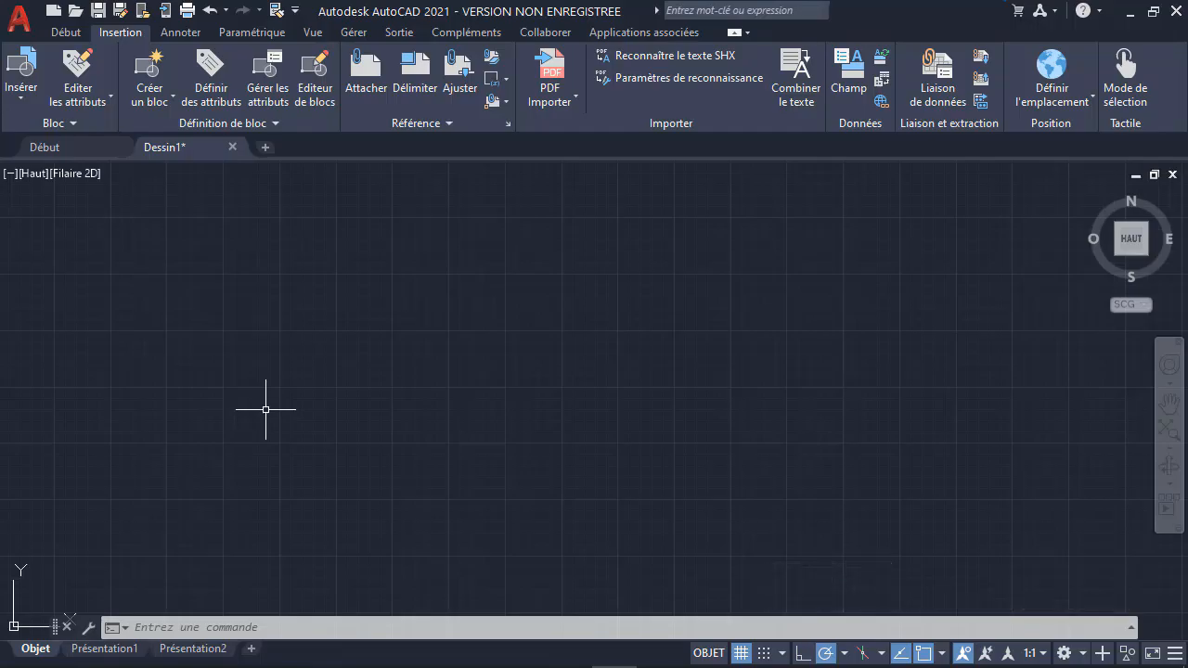
click(105, 649)
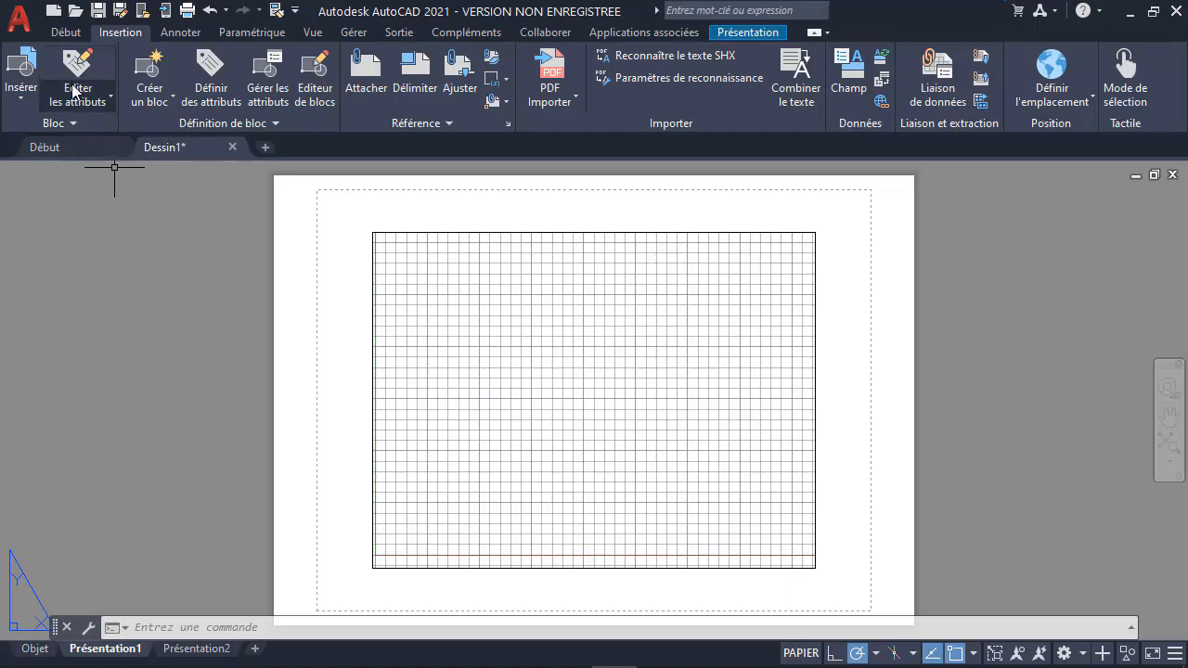
Choose Dessin AutoCAD 2013/LT2013 (*.dwg) as the default file save format in the program options.
click(23, 26)
click(173, 549)
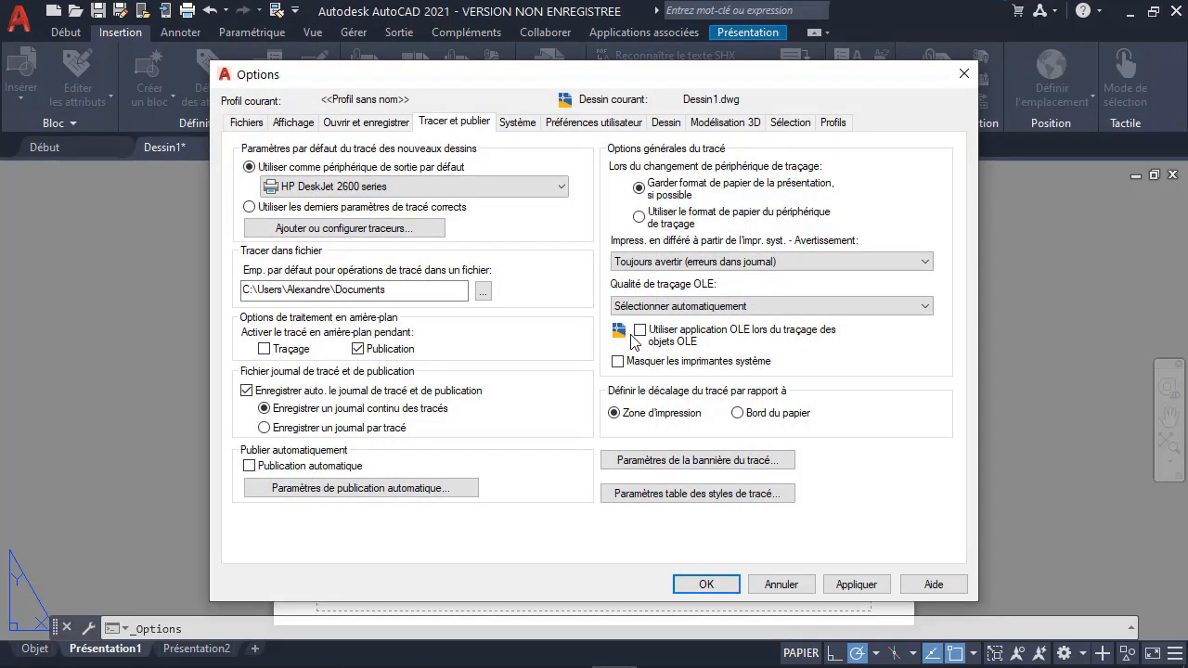
click(247, 122)
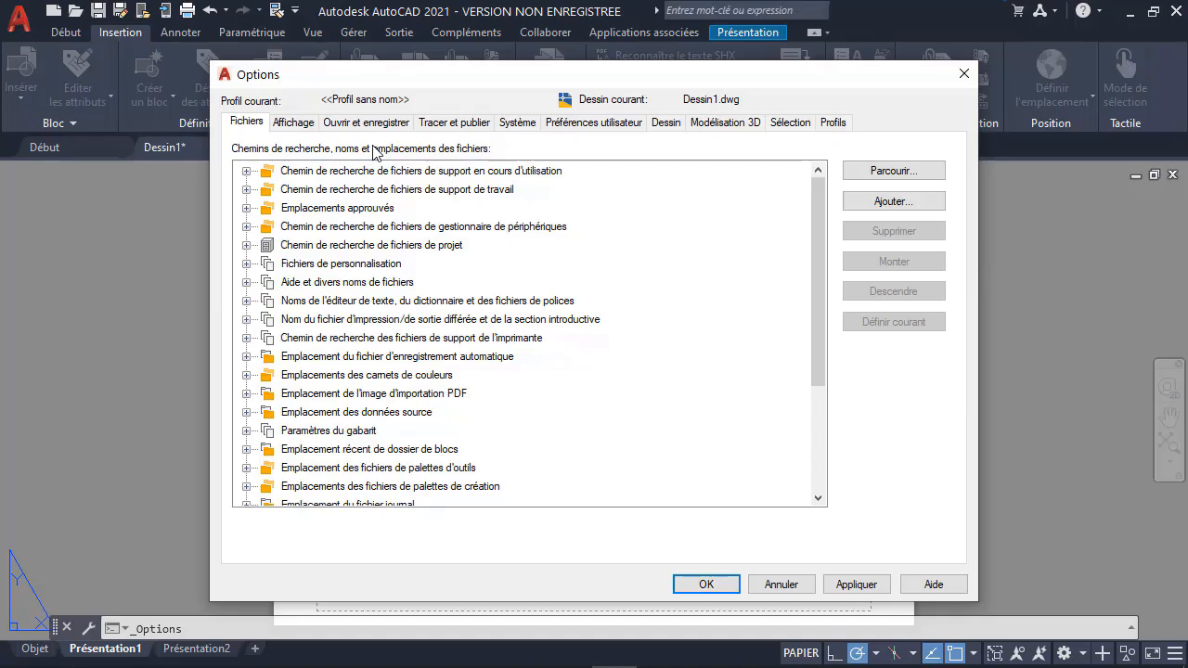
click(336, 121)
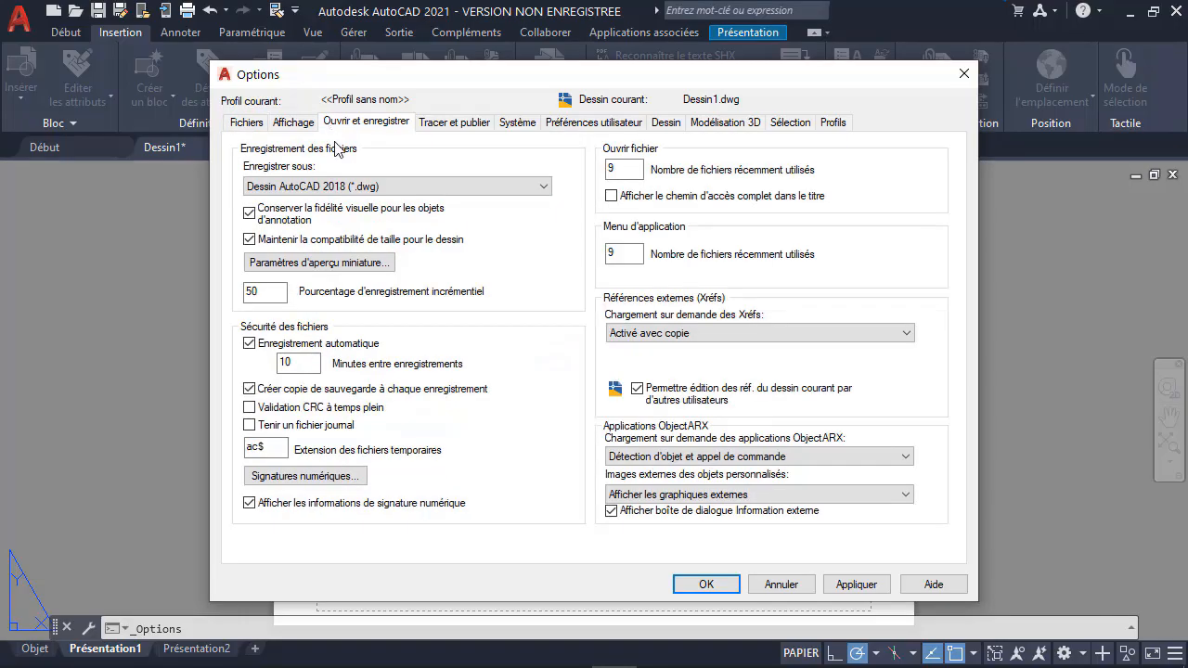
click(439, 186)
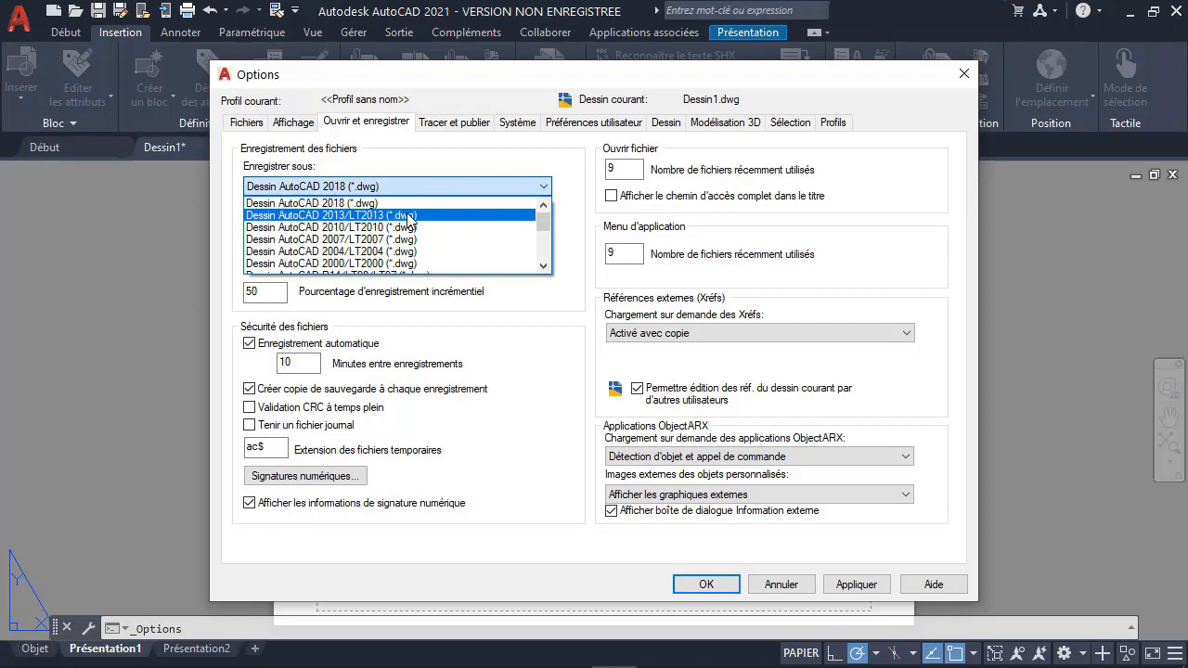
click(410, 215)
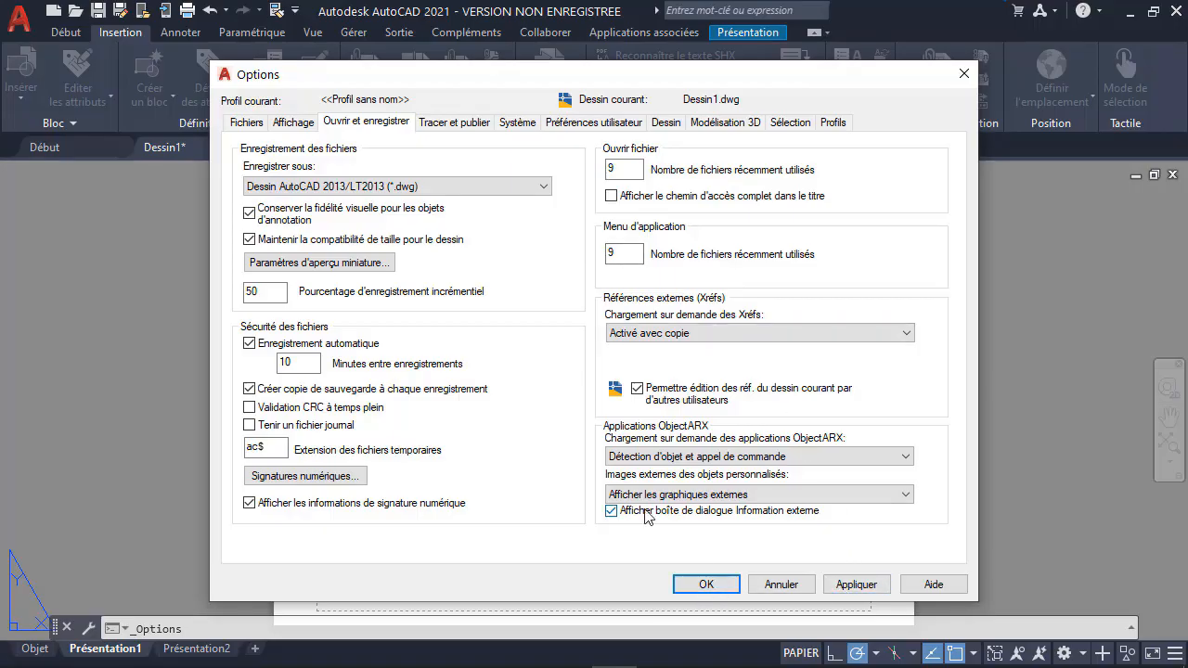
Examine the remaining option categories, including system, user preferences, drafting, 3D modelling, selection and profiles, and go back to the file paths.
mouse_move(647, 518)
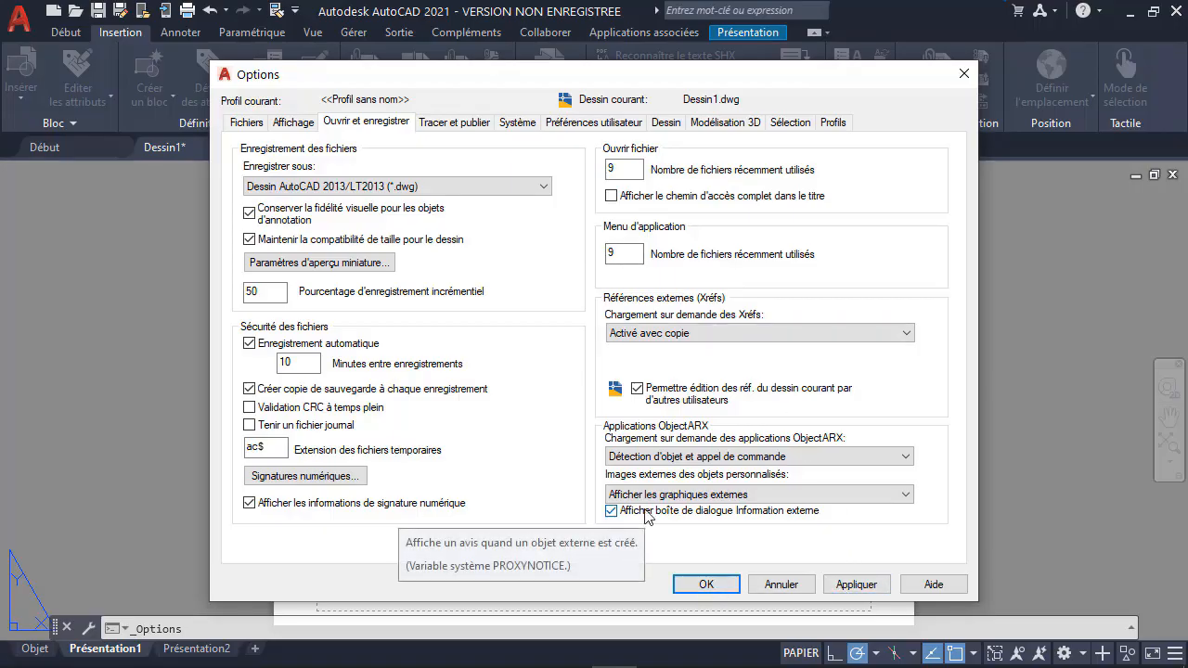
click(463, 127)
click(512, 128)
click(577, 127)
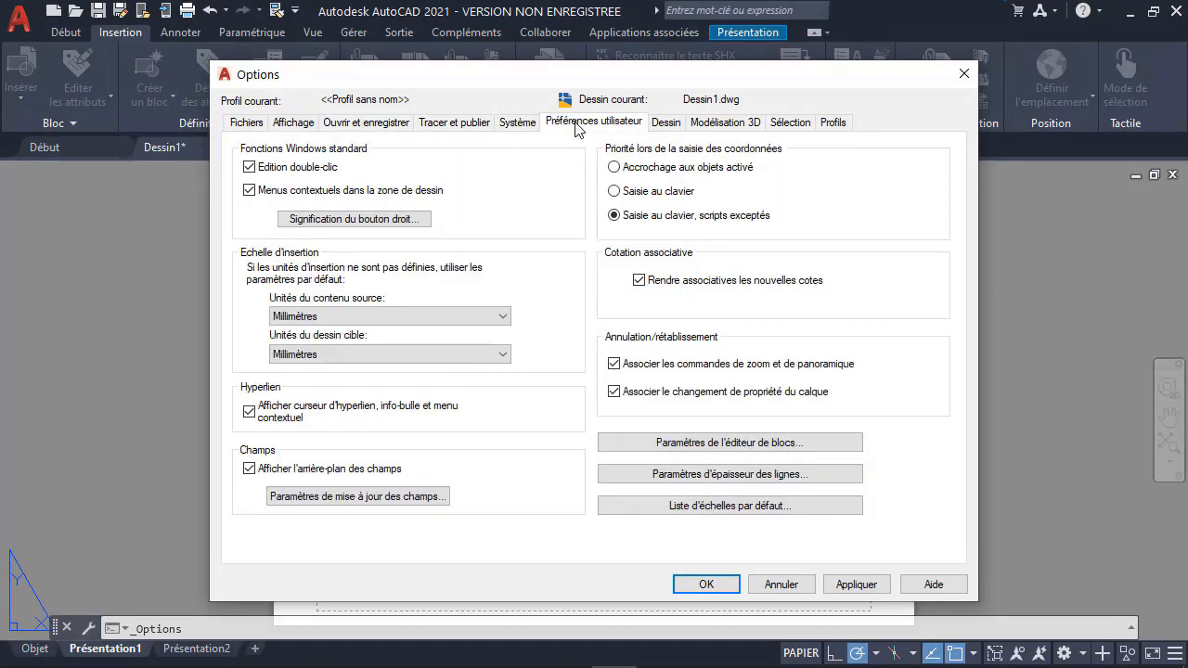
click(670, 123)
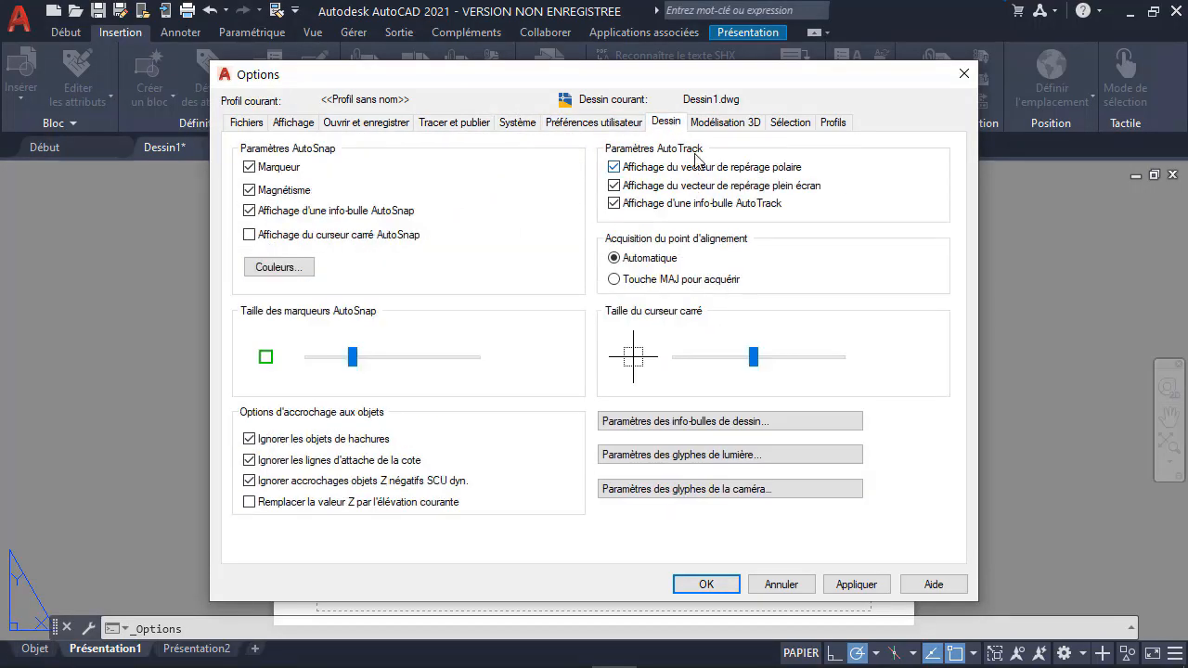
click(722, 125)
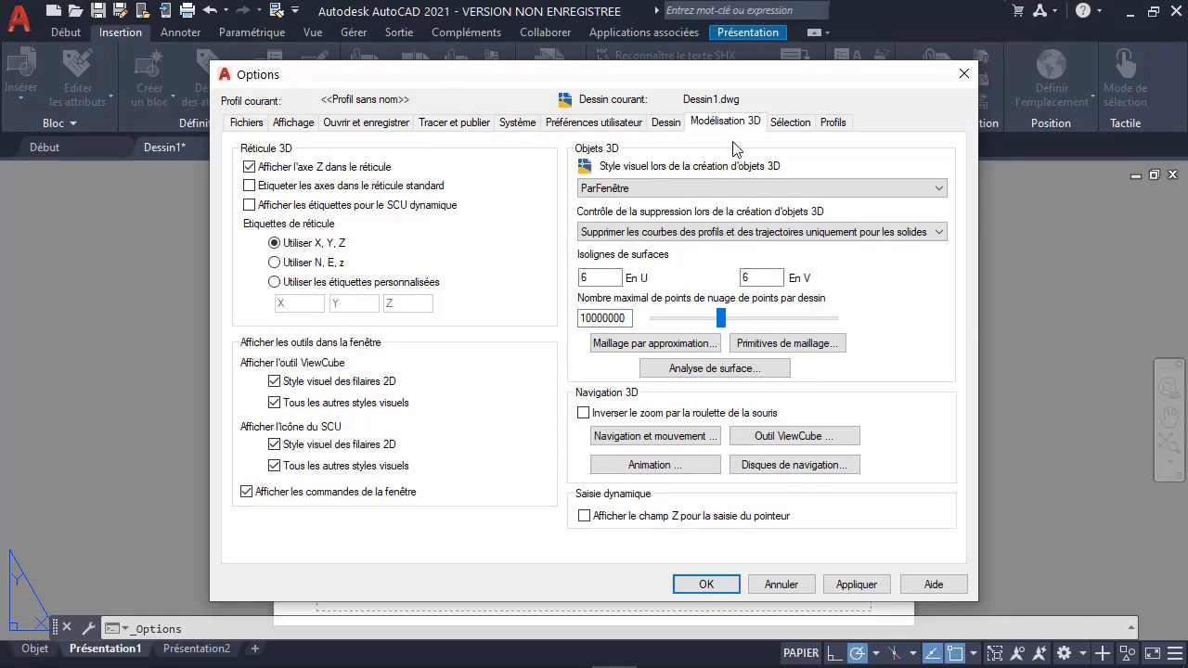
click(788, 128)
click(830, 125)
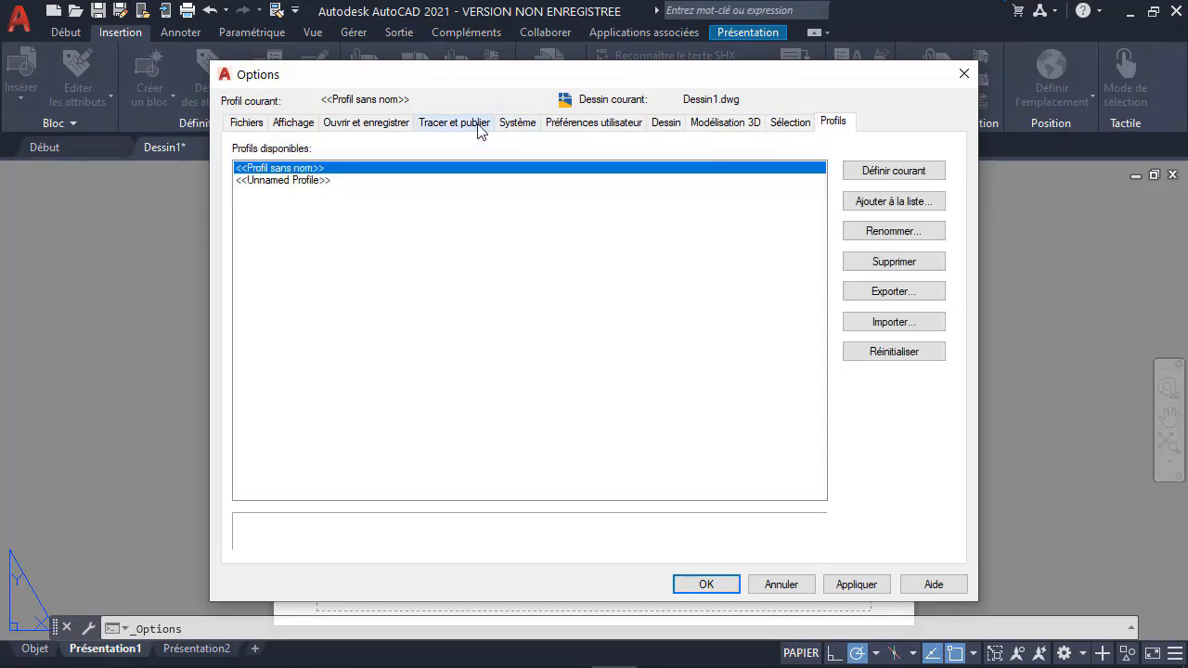
click(480, 126)
click(245, 124)
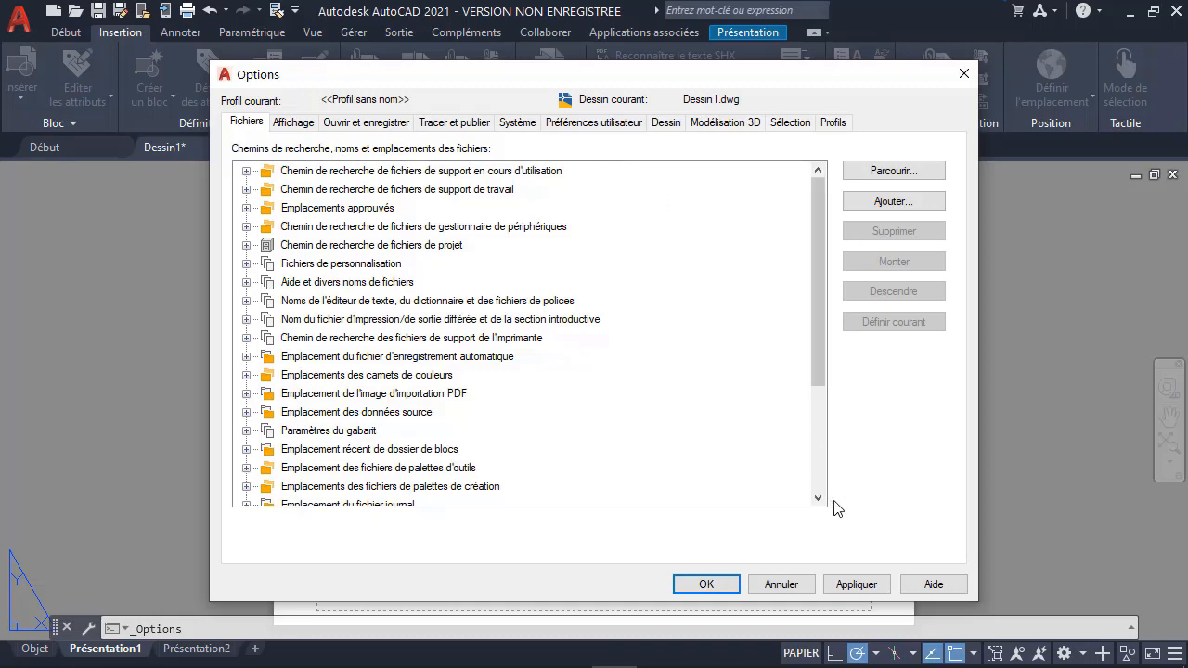
Apply the changed program options and close the options dialog.
click(854, 584)
click(705, 584)
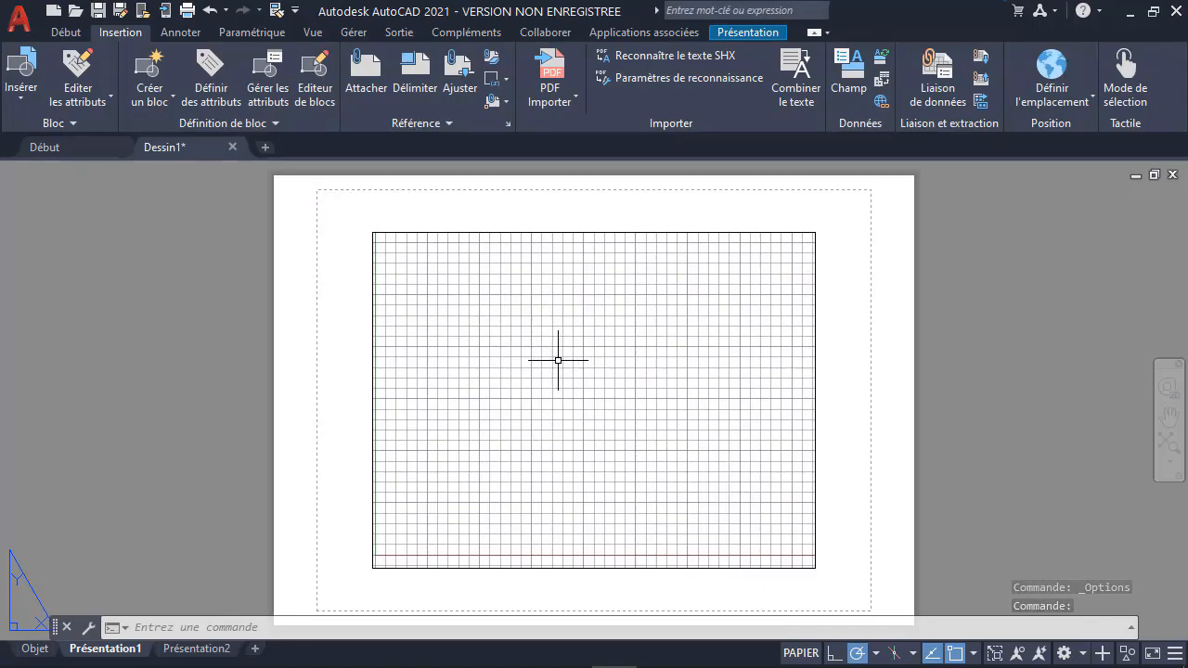
Replace the default viewport on Présentation1 with a new single (Unique) viewport covering most of the printable area.
click(496, 232)
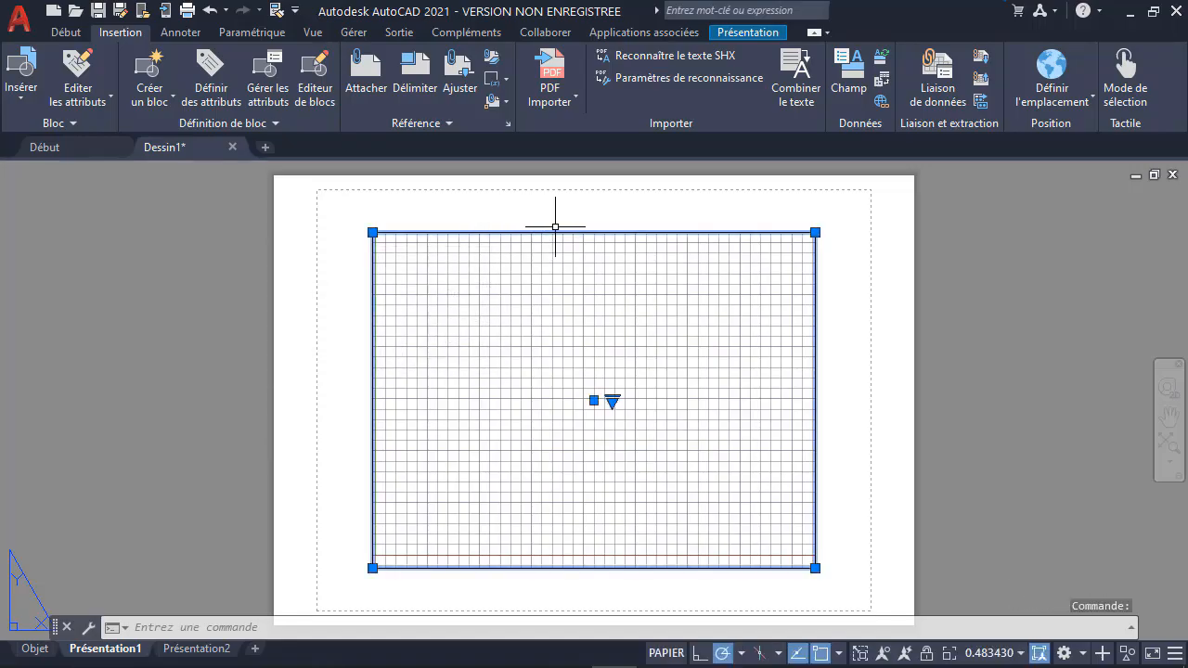
key(Delete)
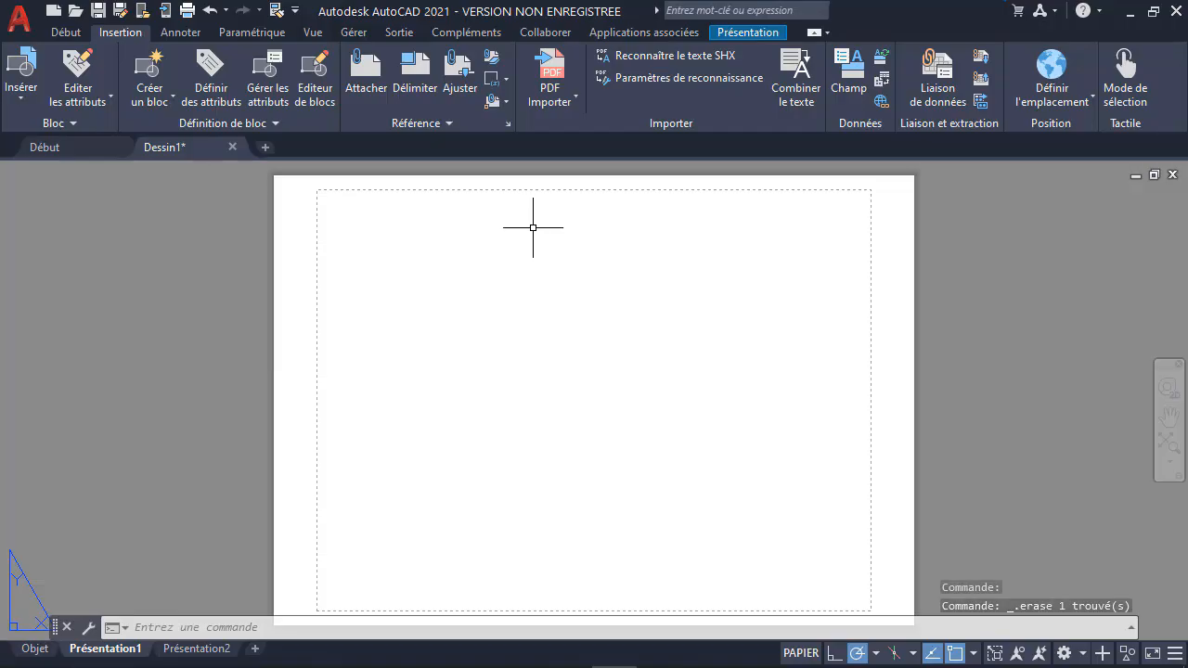
text(FENETRE)
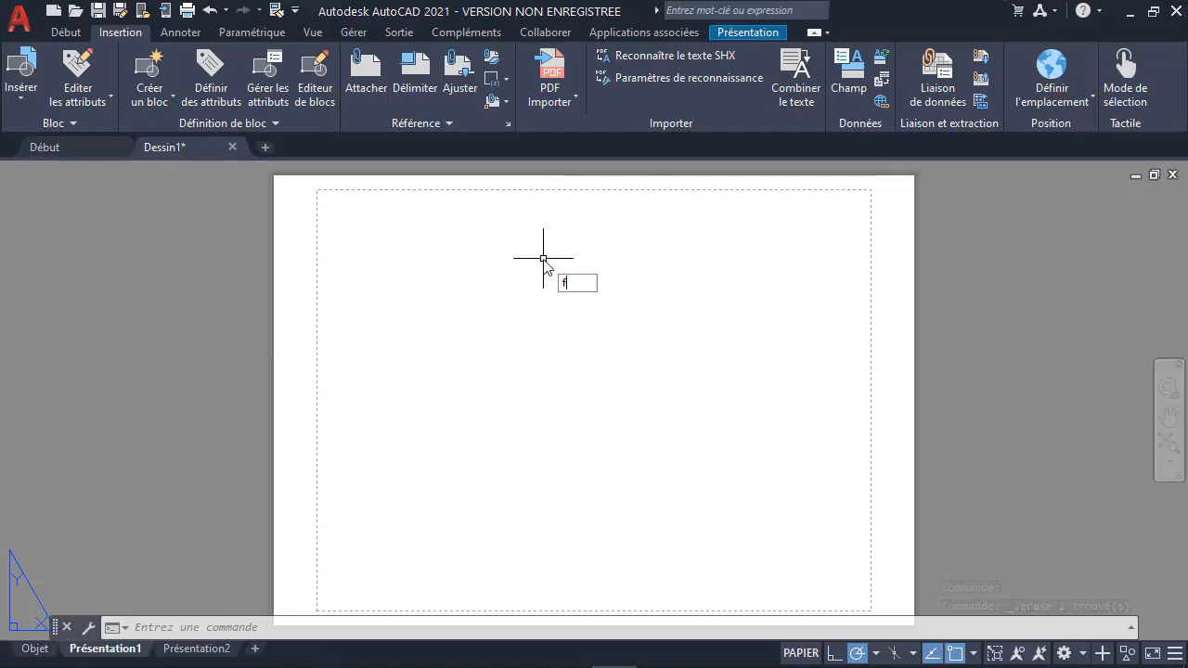
key(Return)
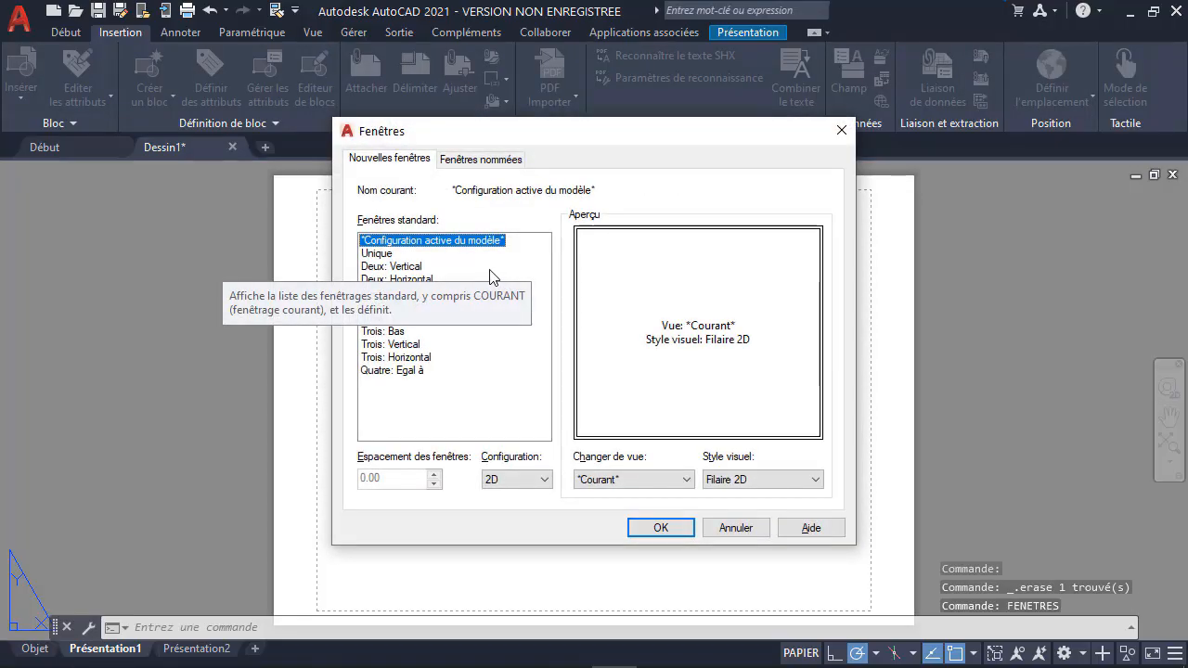
click(380, 253)
click(661, 528)
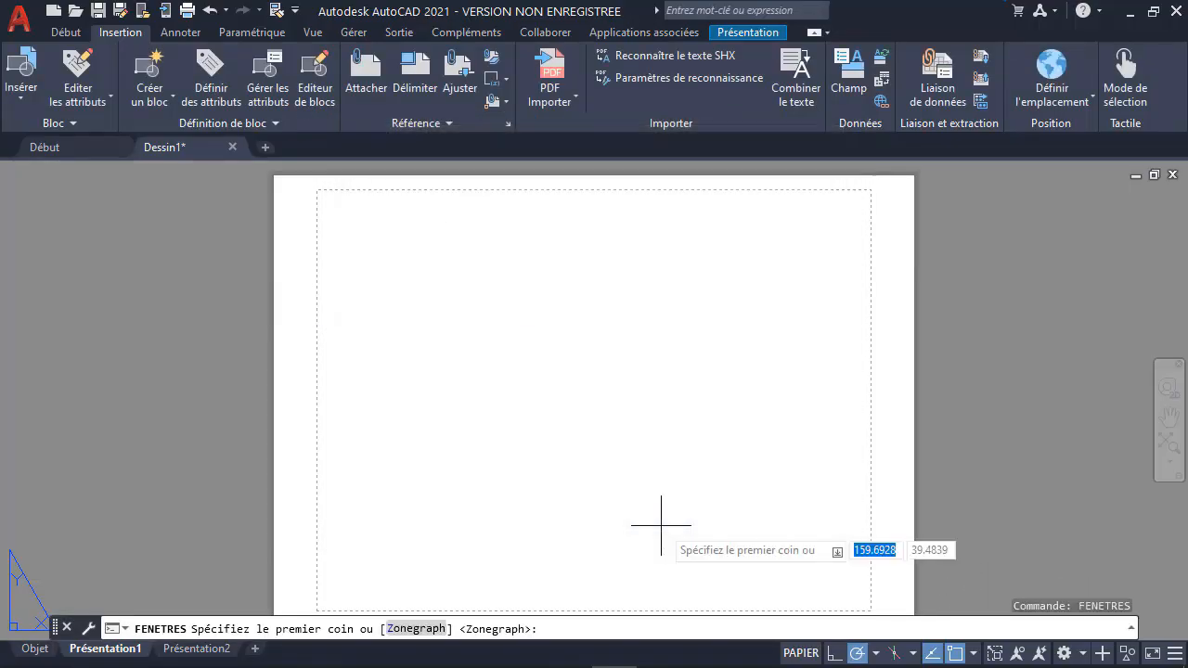
click(336, 227)
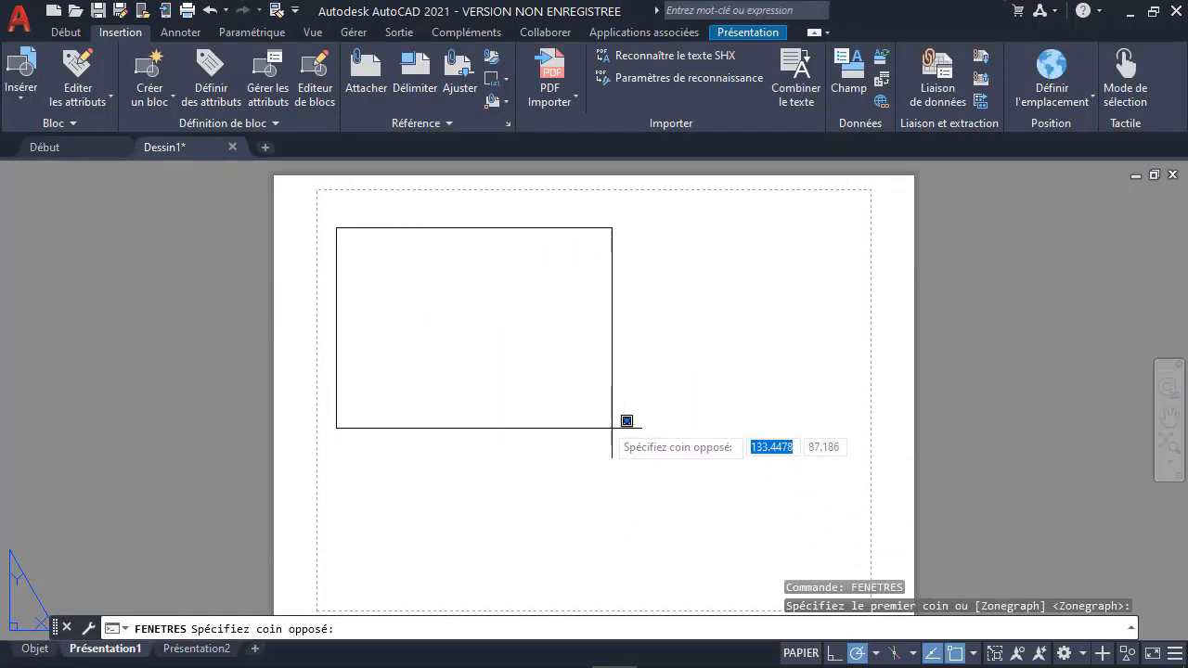
click(848, 573)
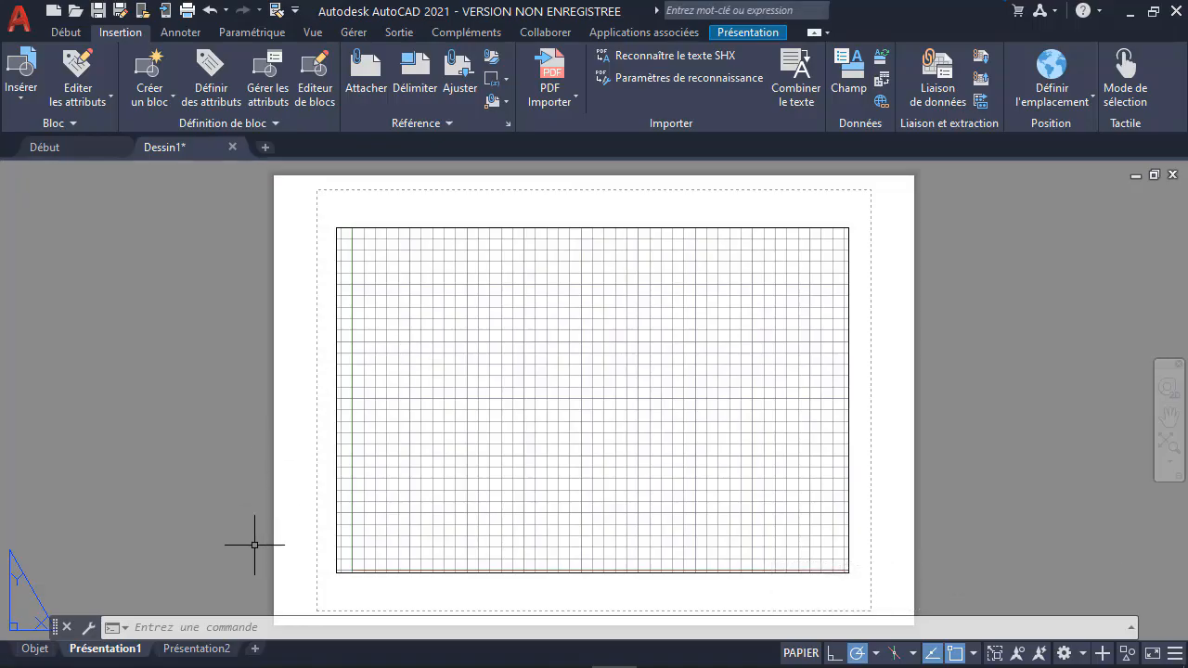
Delete the default viewport from the Présentation2 layout.
click(219, 649)
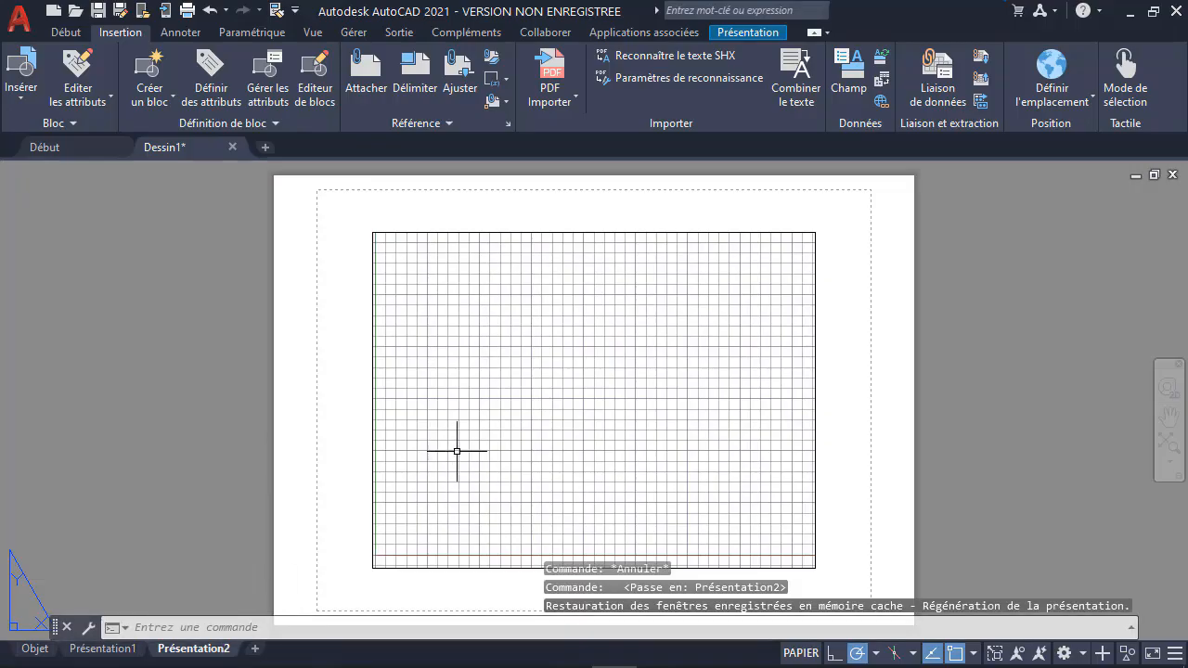
click(512, 207)
click(478, 254)
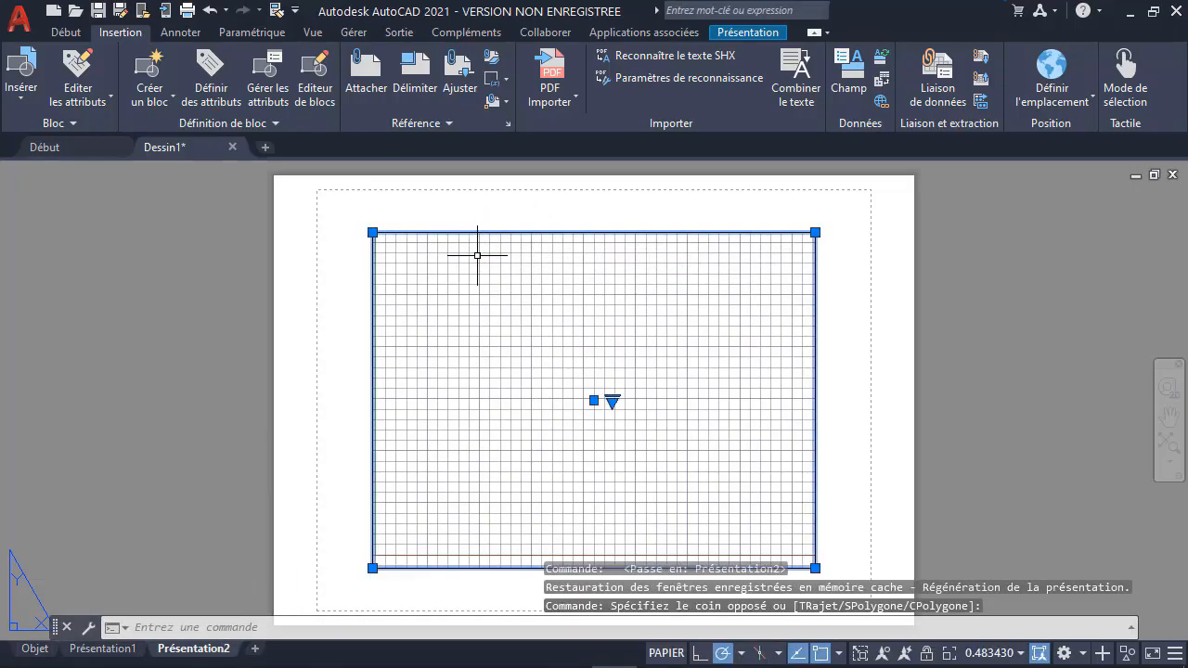
key(Delete)
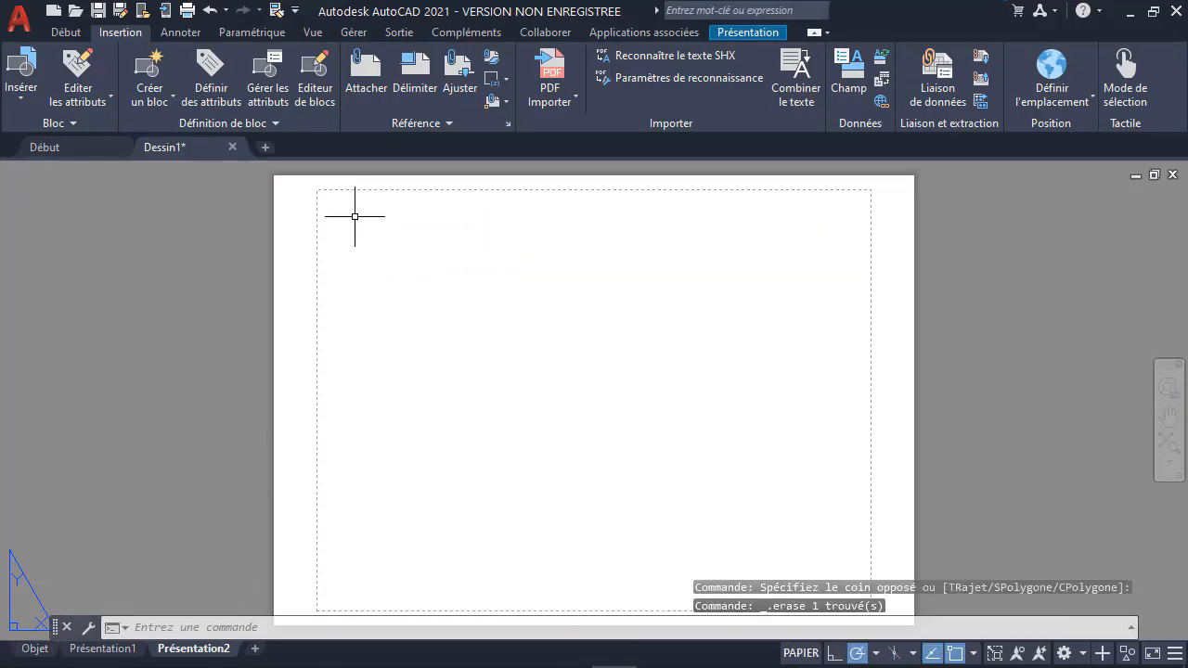
Create a Deux: Horizontal viewport arrangement on Présentation2, stretched across nearly the whole sheet.
text(fenetres)
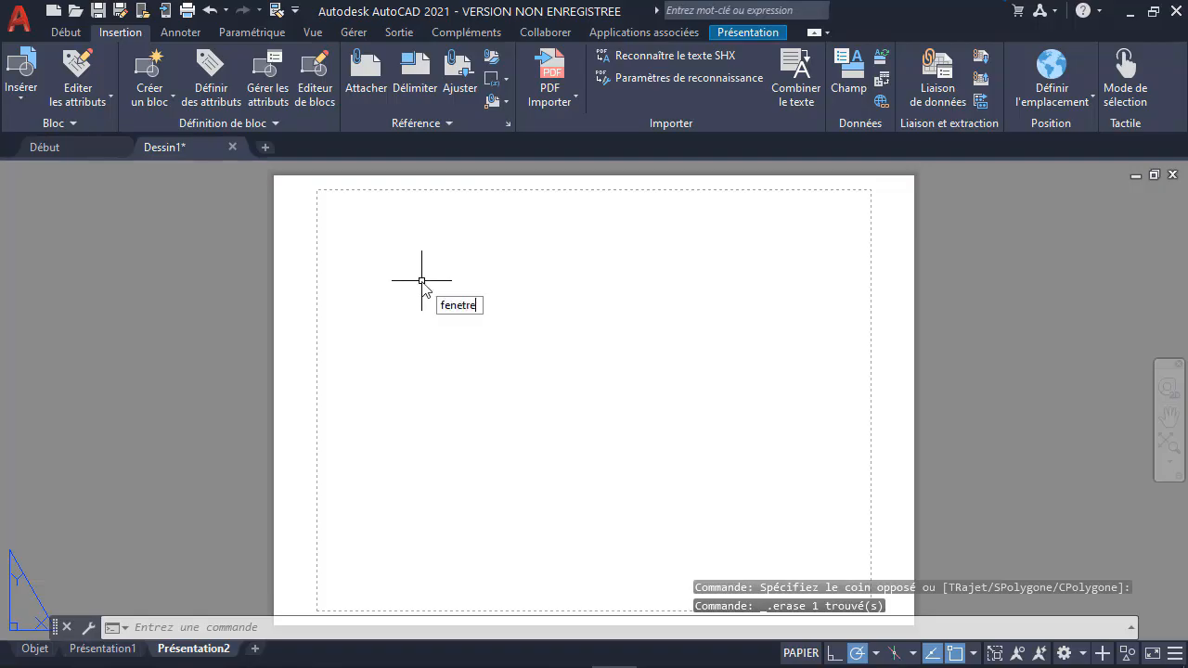
key(Return)
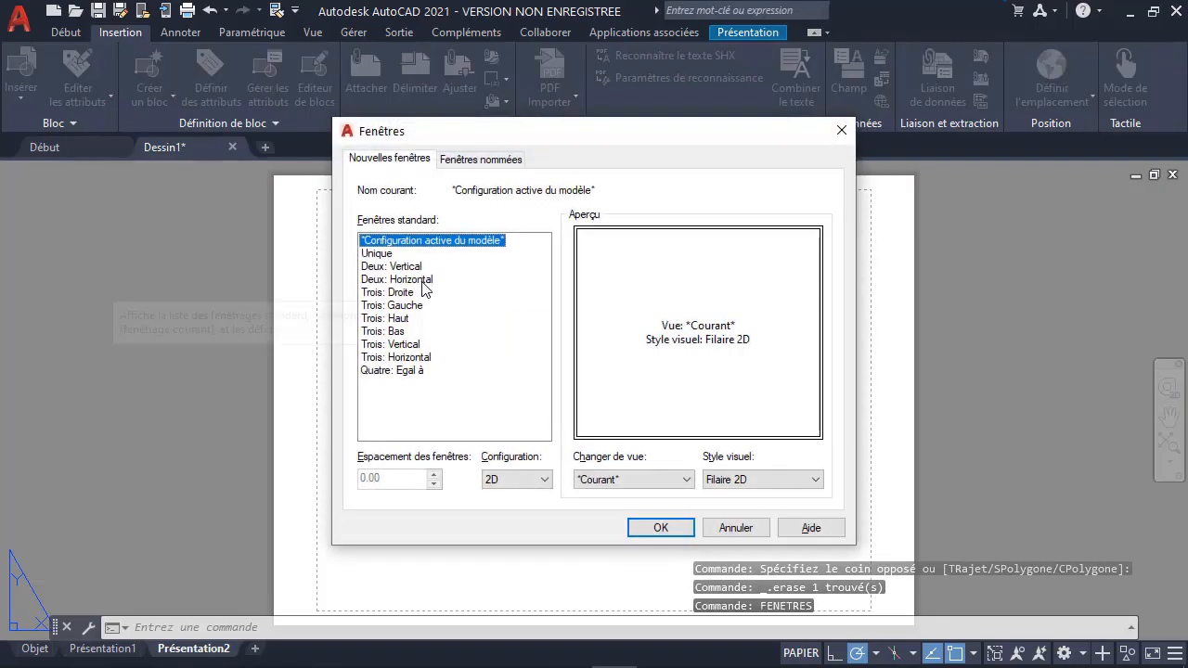
click(423, 281)
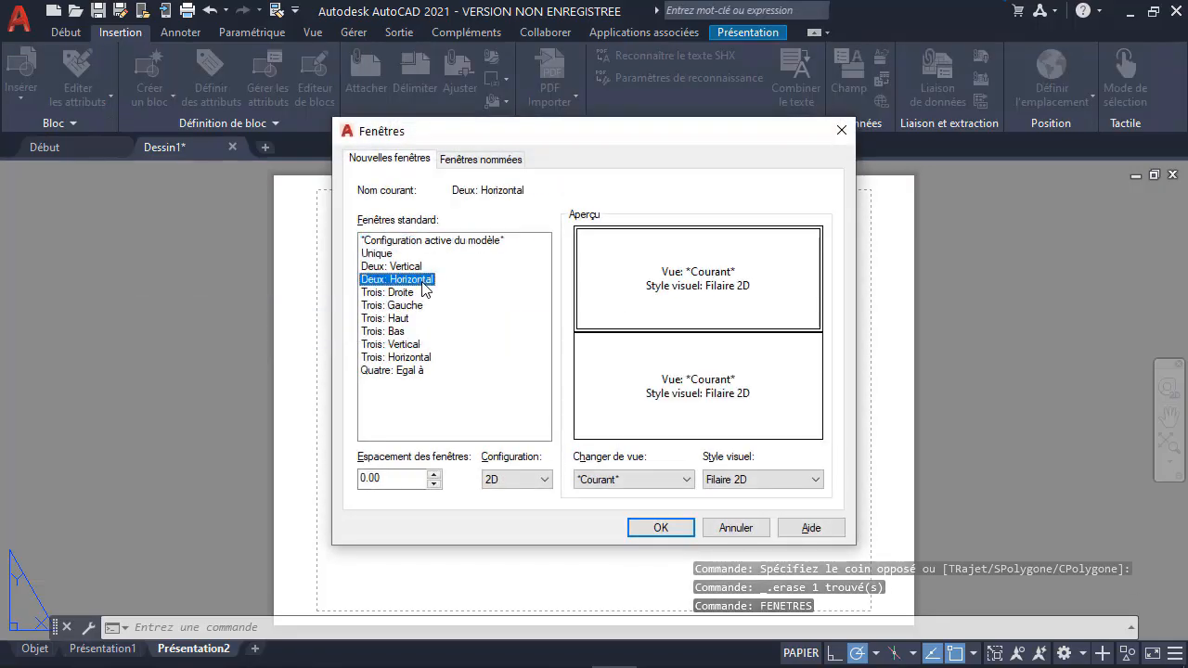
click(660, 527)
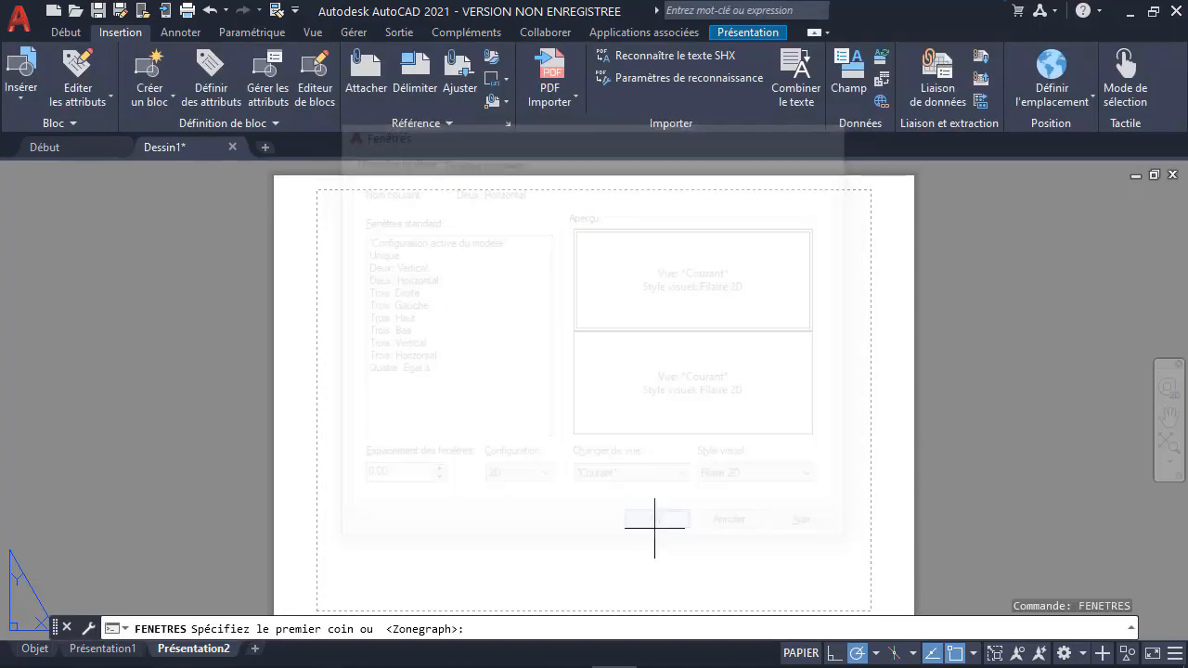
click(296, 193)
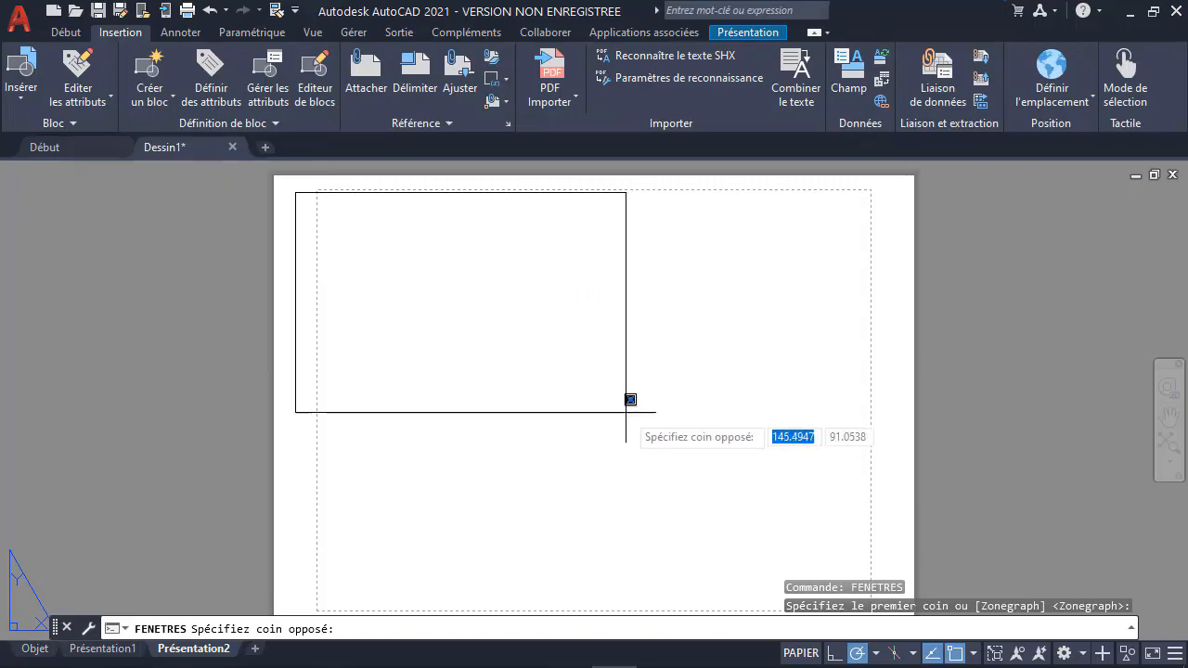
middle_drag(626, 411, 533, 324)
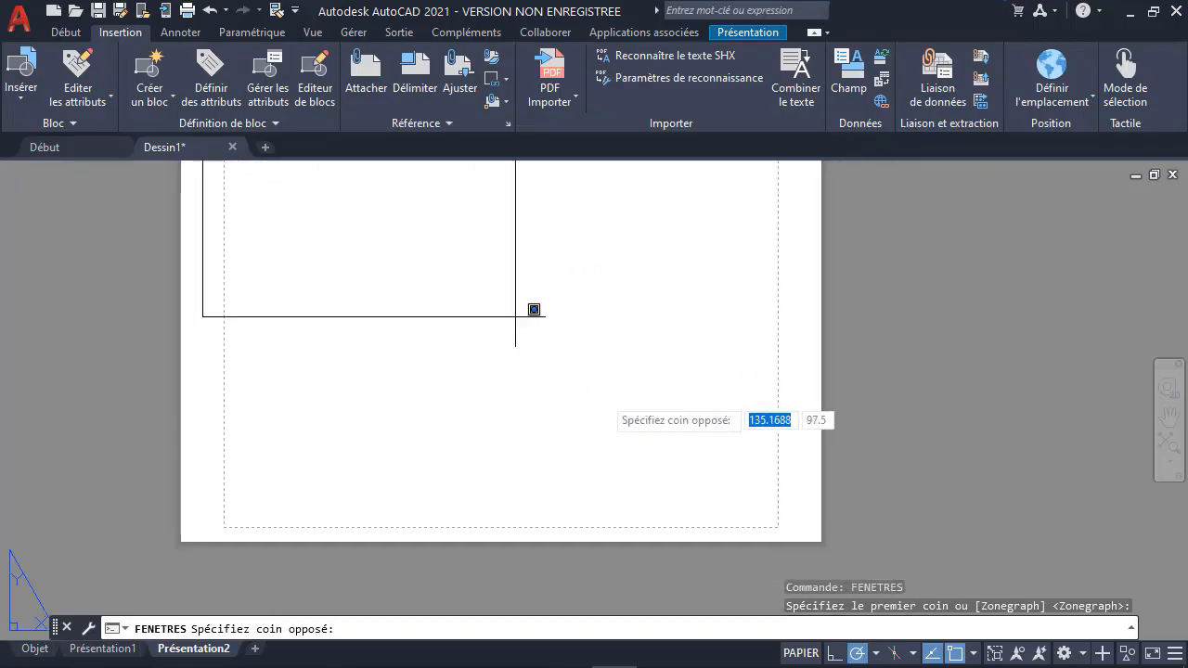
click(806, 509)
scroll(631, 348, down, 2)
middle_drag(599, 330, 636, 383)
scroll(660, 425, up, 2)
scroll(661, 428, down, 2)
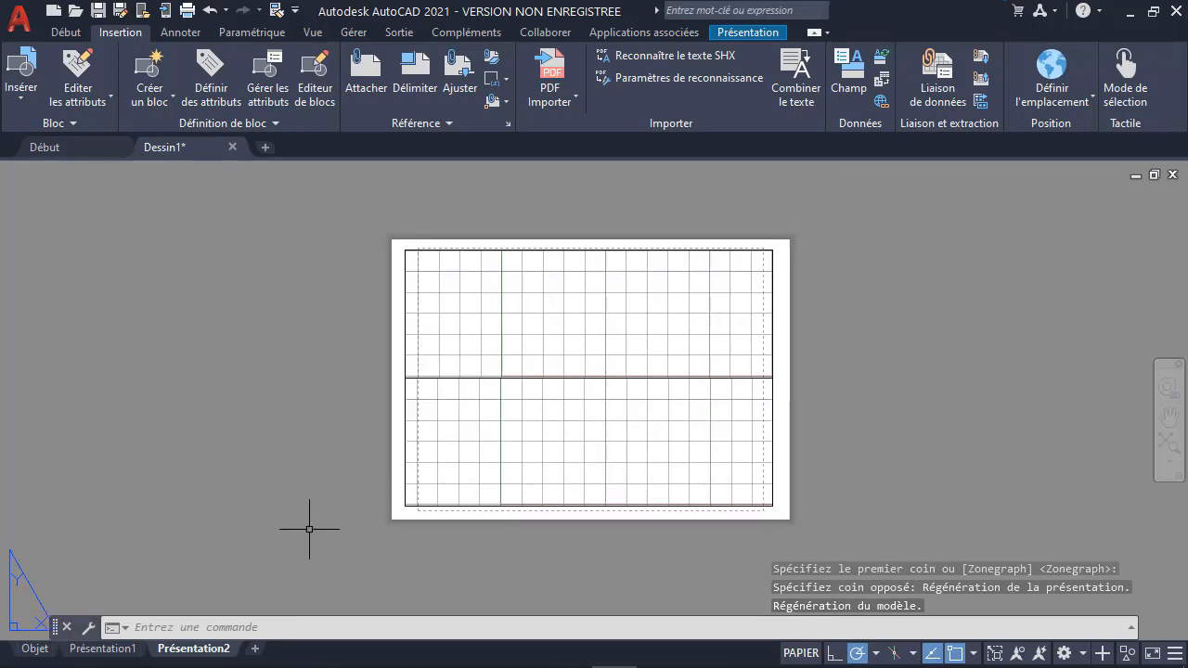
Add a third layout to the drawing, open it and delete its default viewport.
click(260, 655)
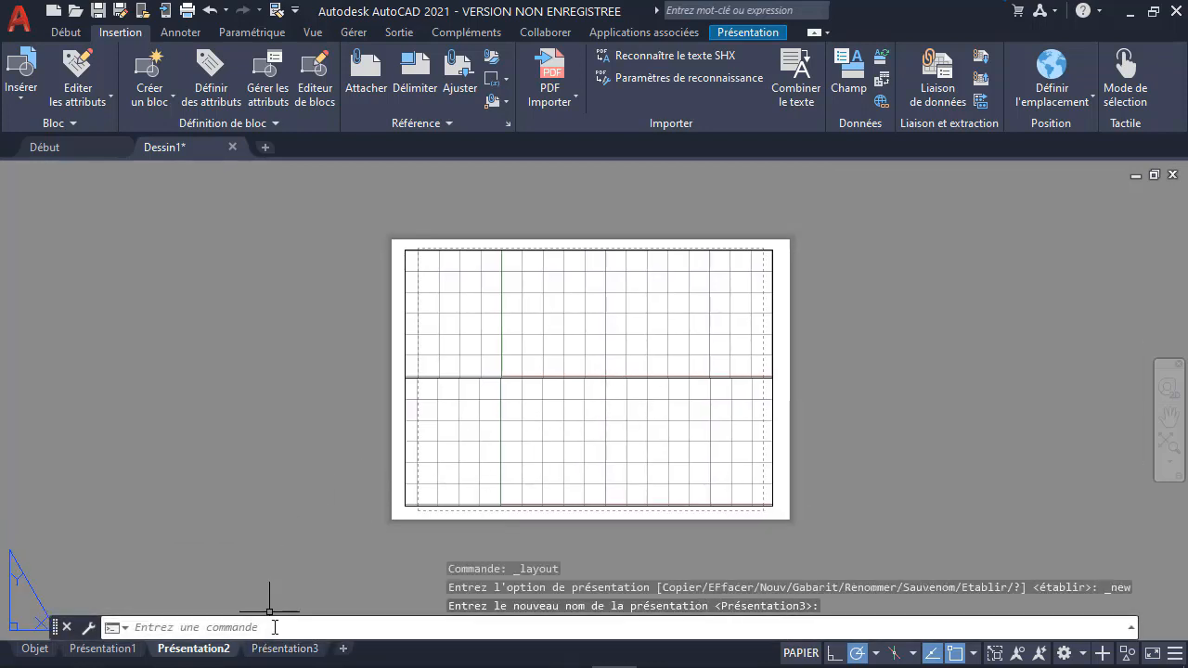
click(300, 650)
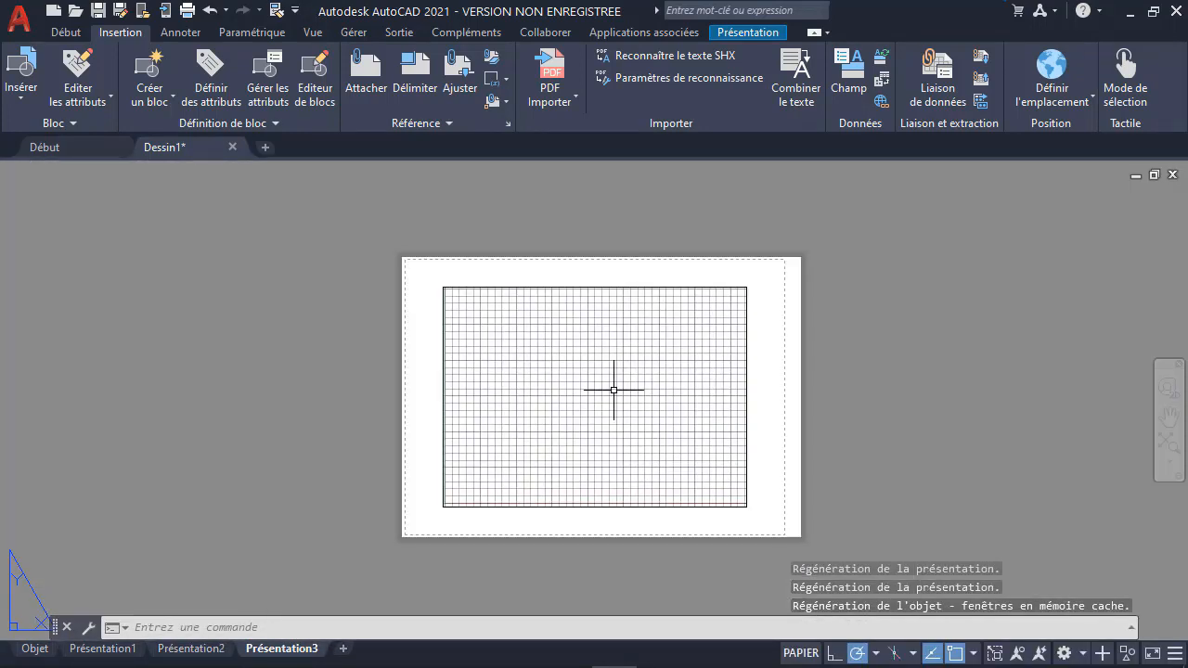
click(653, 273)
click(593, 322)
key(Delete)
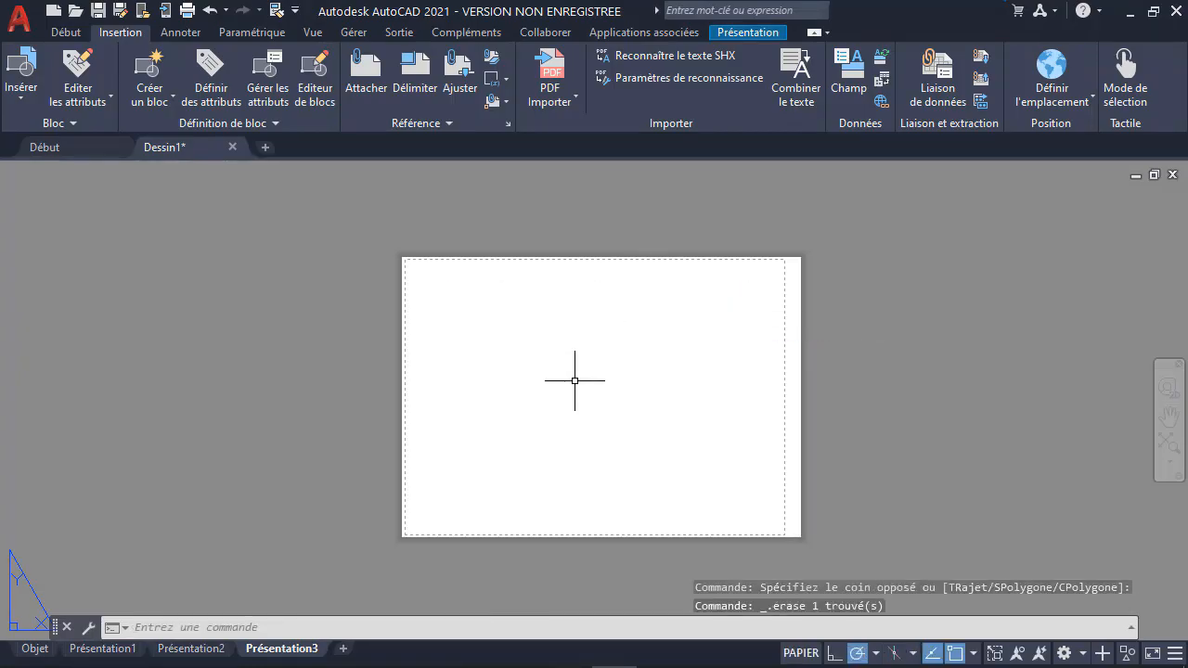
Create a Quatre: Egal à viewport arrangement on Présentation3, stretched across nearly the whole sheet.
text(fen)
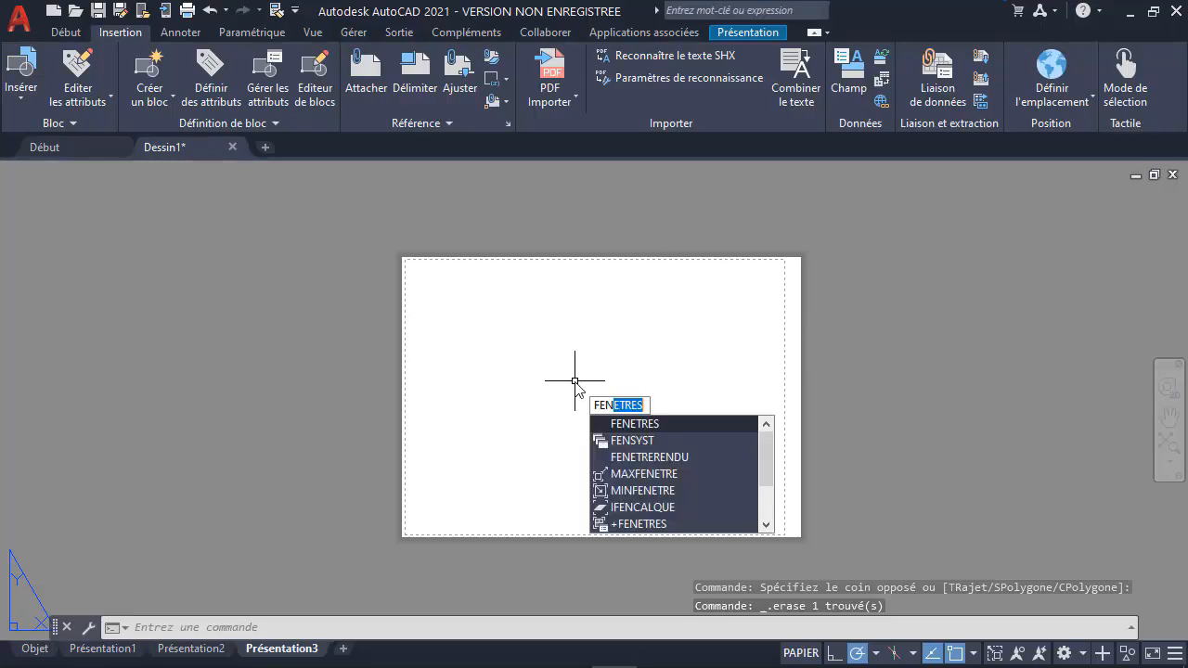
key(Return)
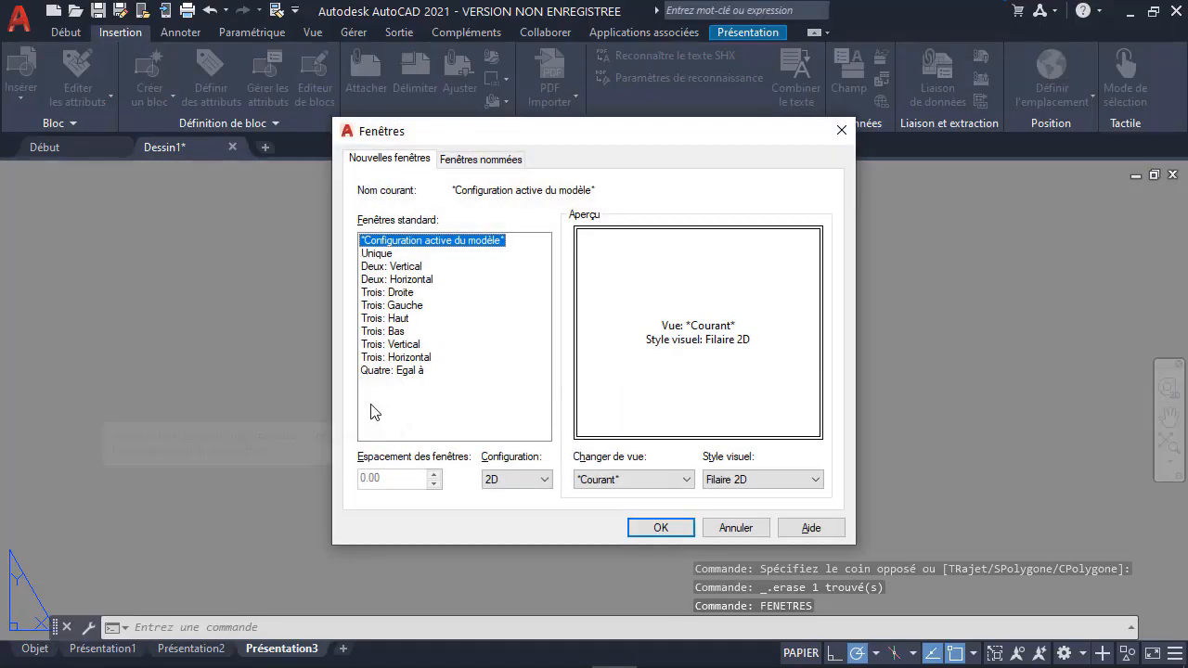
click(381, 371)
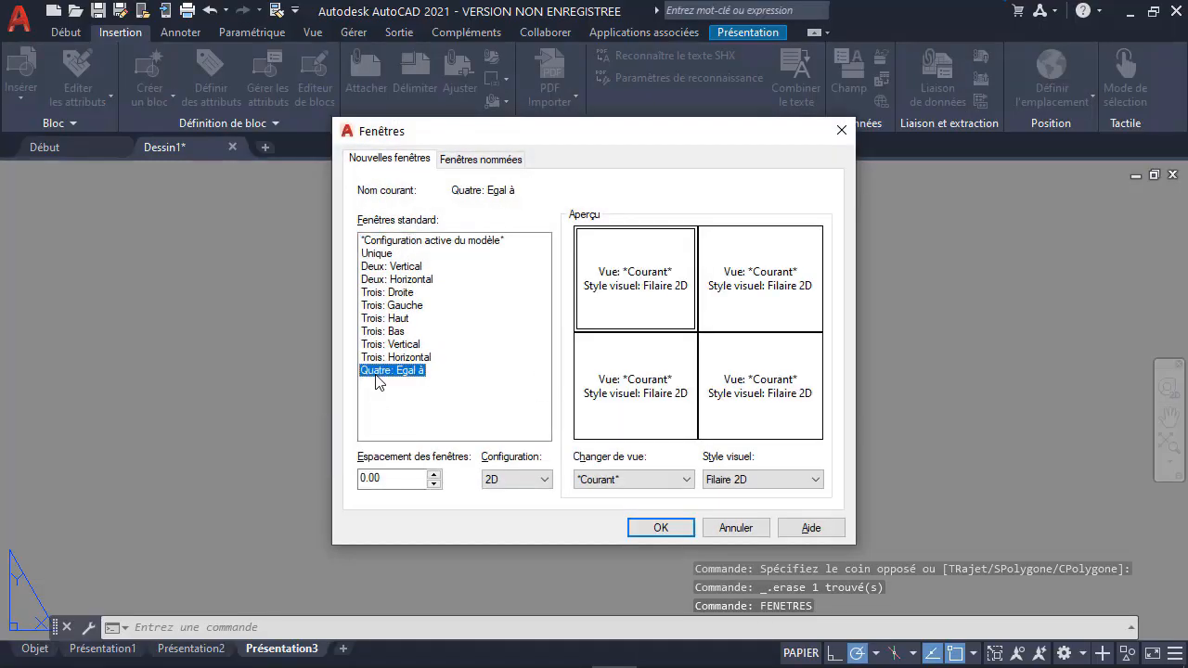
click(653, 525)
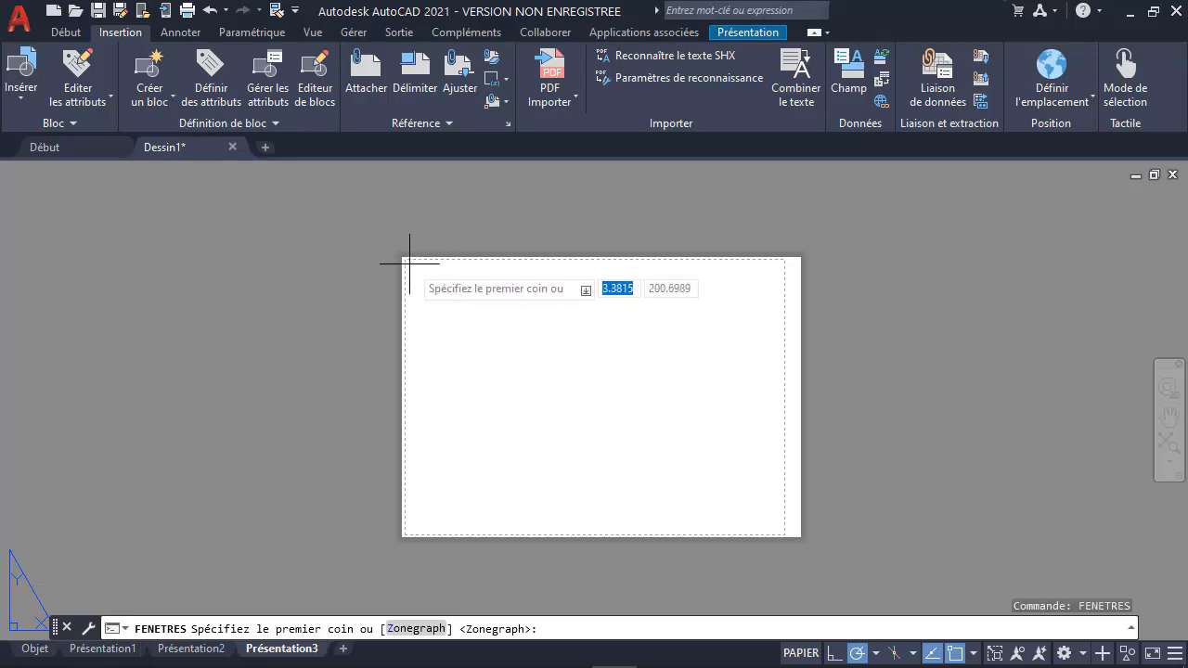
click(410, 265)
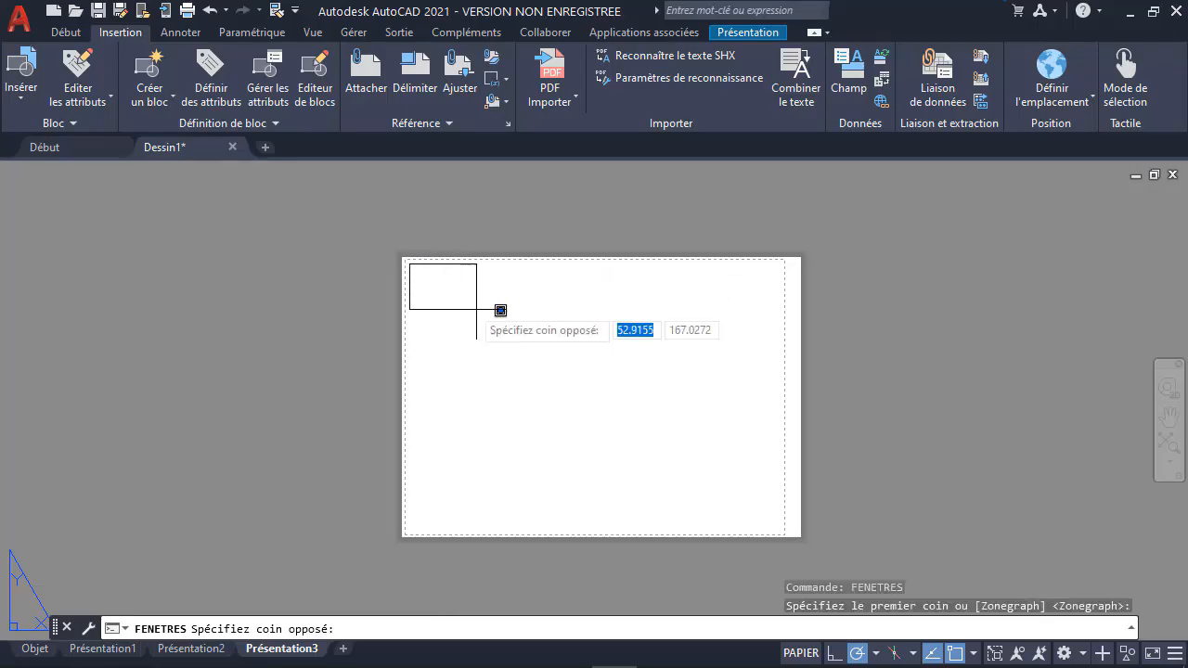
click(803, 524)
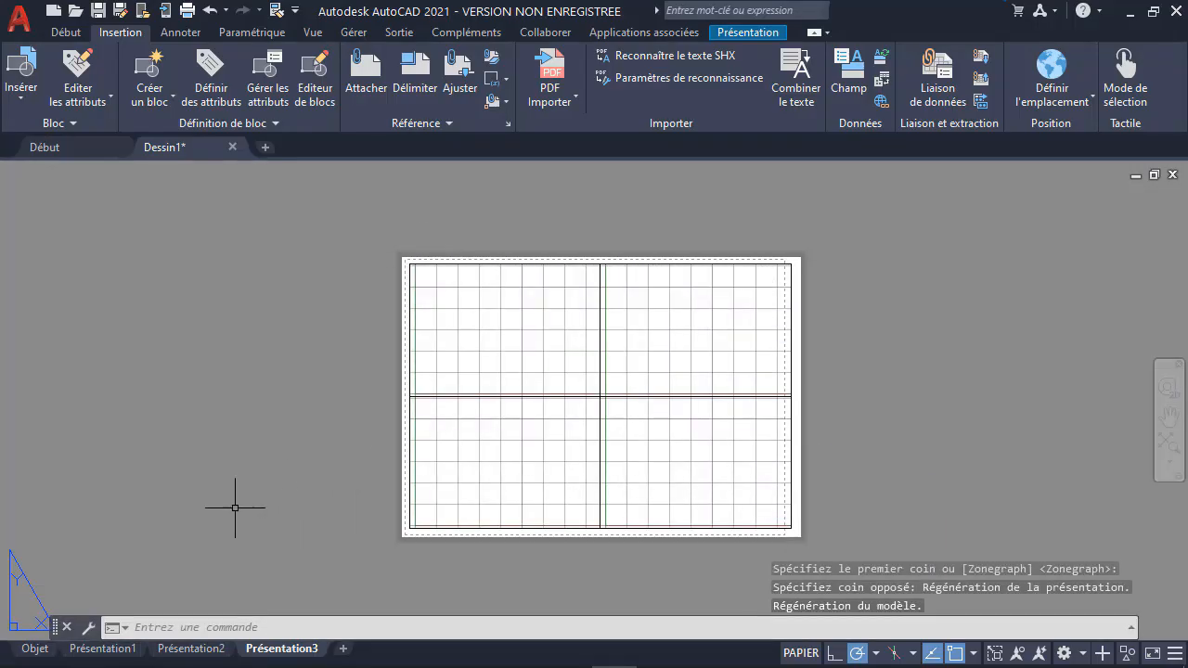
Review model space and the viewports on Présentation1, Présentation2 and Présentation3, finishing in model space.
click(39, 649)
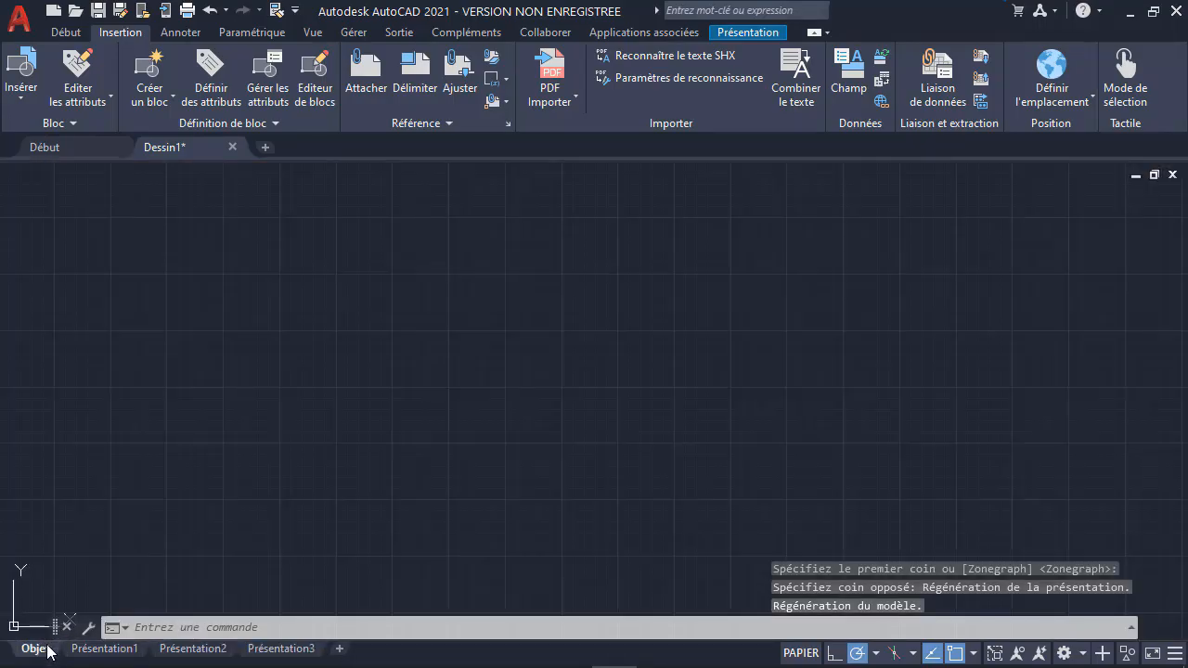
click(91, 650)
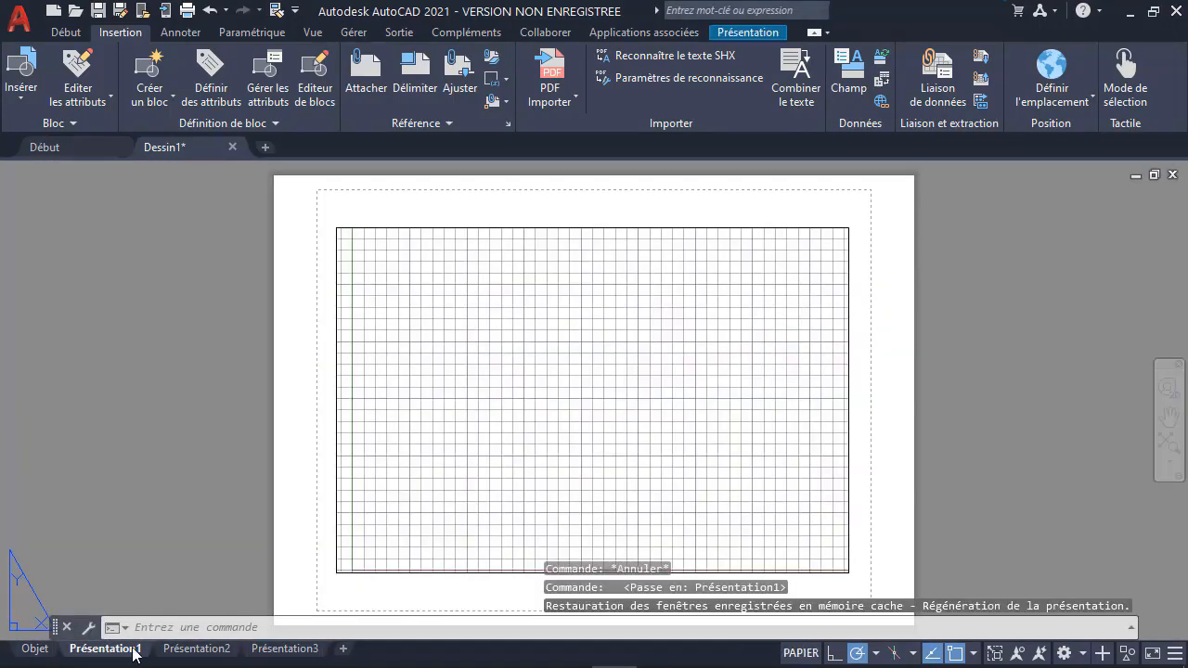
click(161, 650)
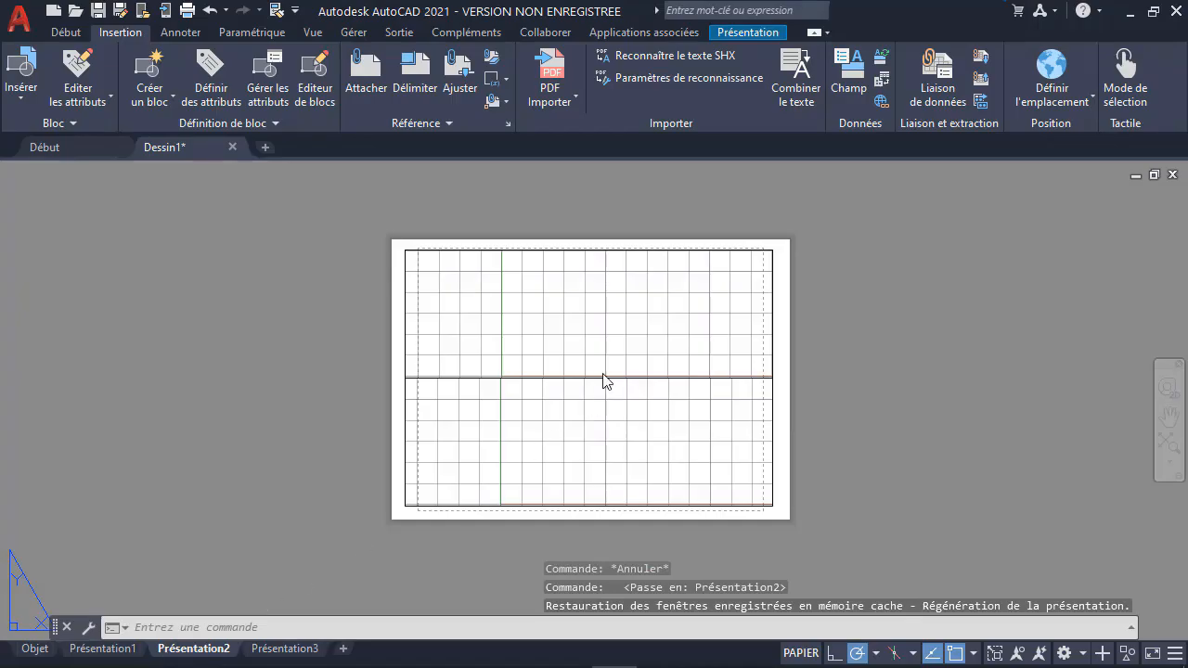
click(283, 649)
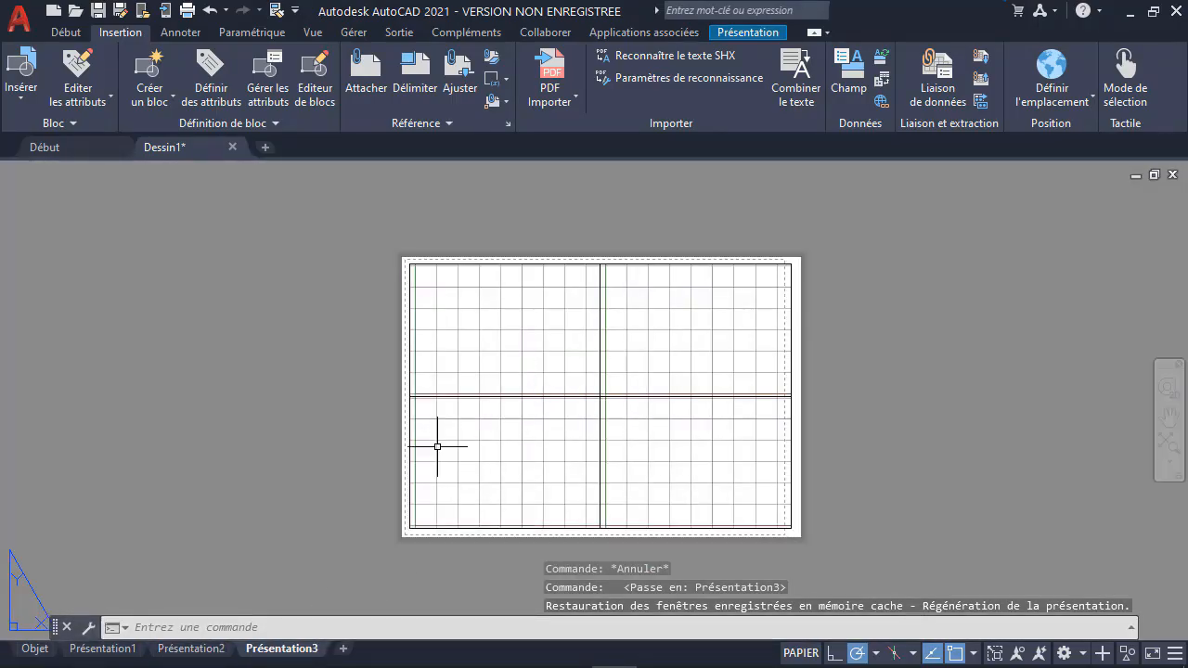
click(35, 649)
Check the default insertion units for source content and the file open and save settings in the program options.
click(26, 27)
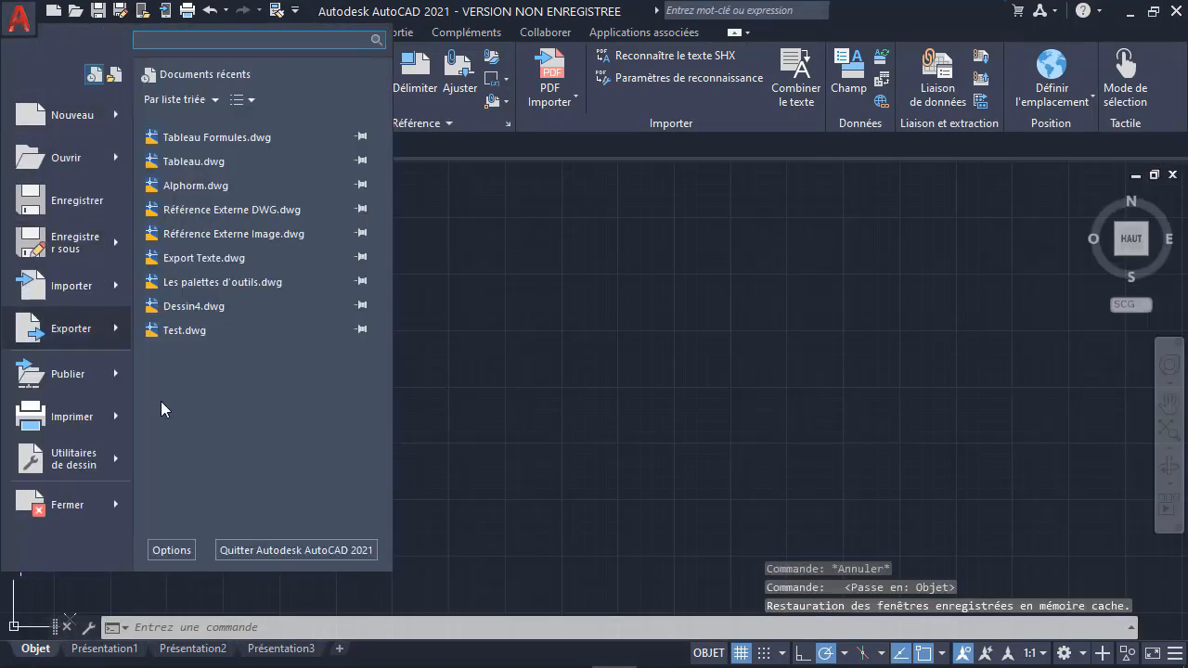
click(172, 550)
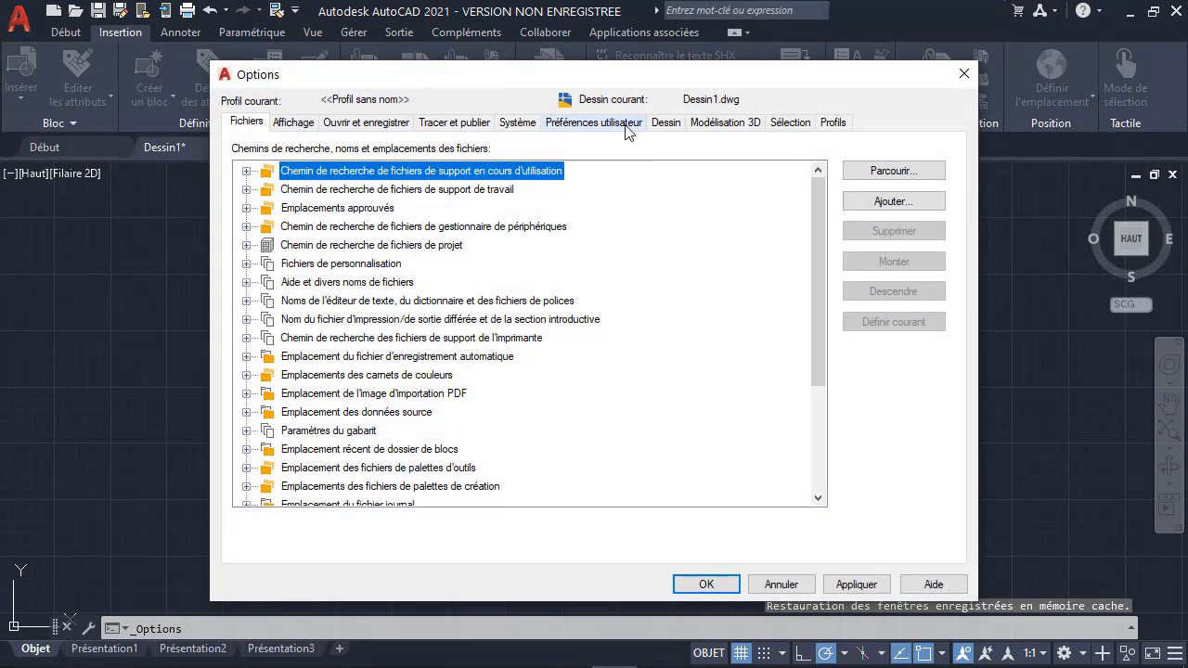
click(585, 125)
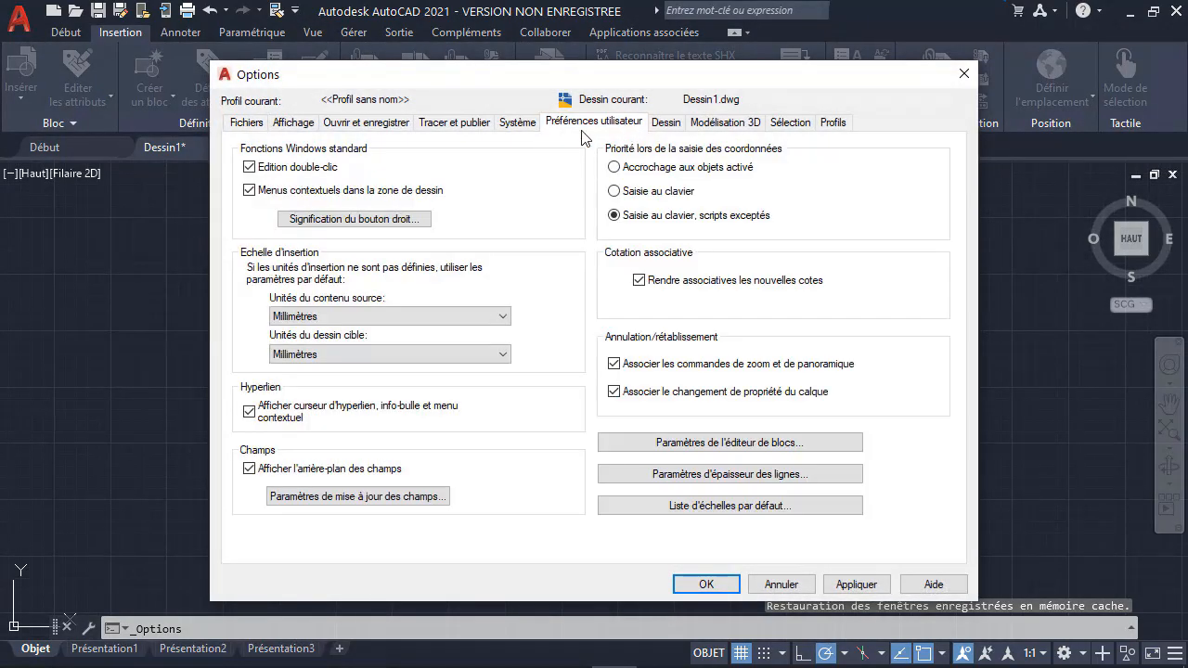
click(295, 319)
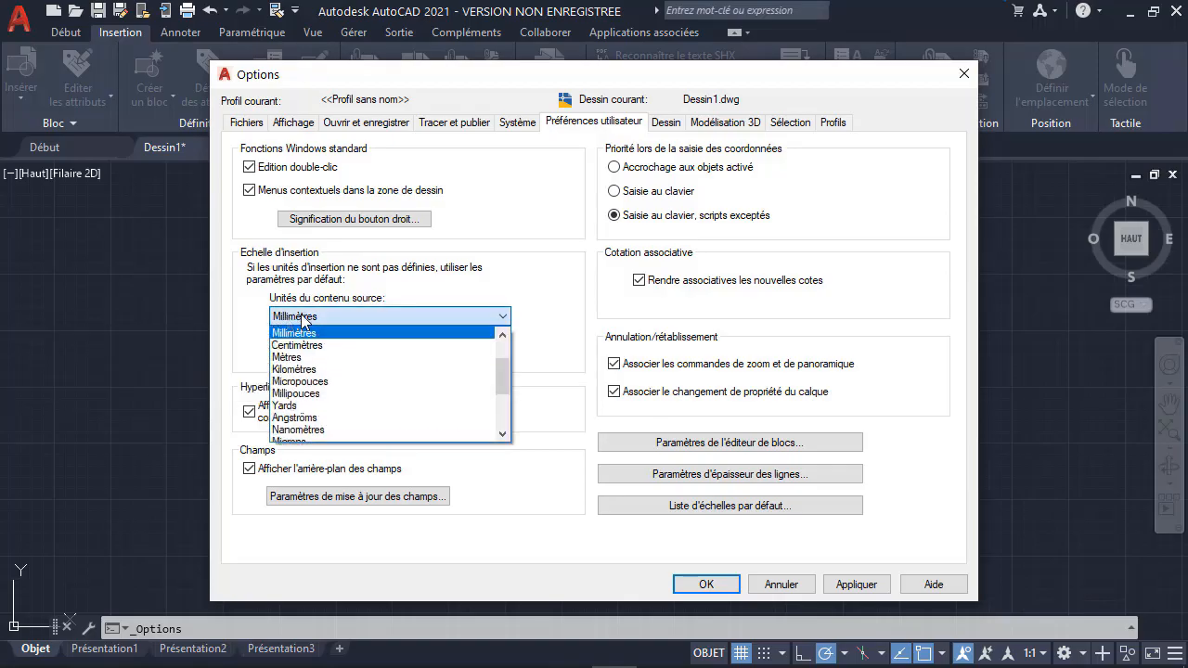
click(560, 289)
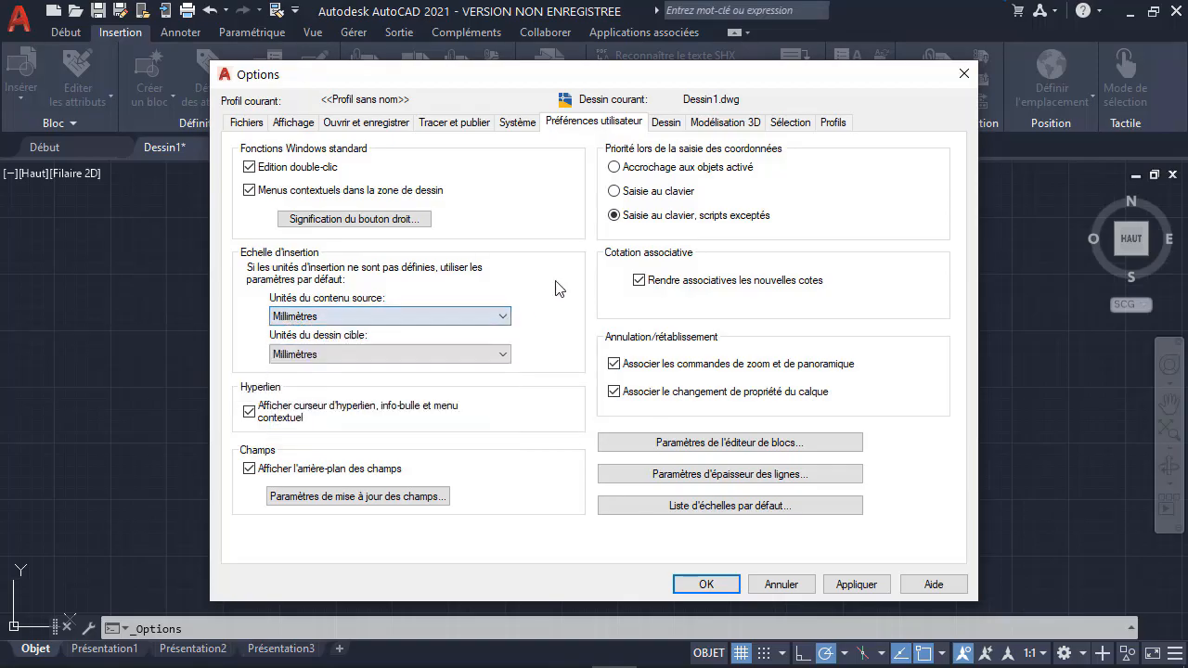
click(854, 585)
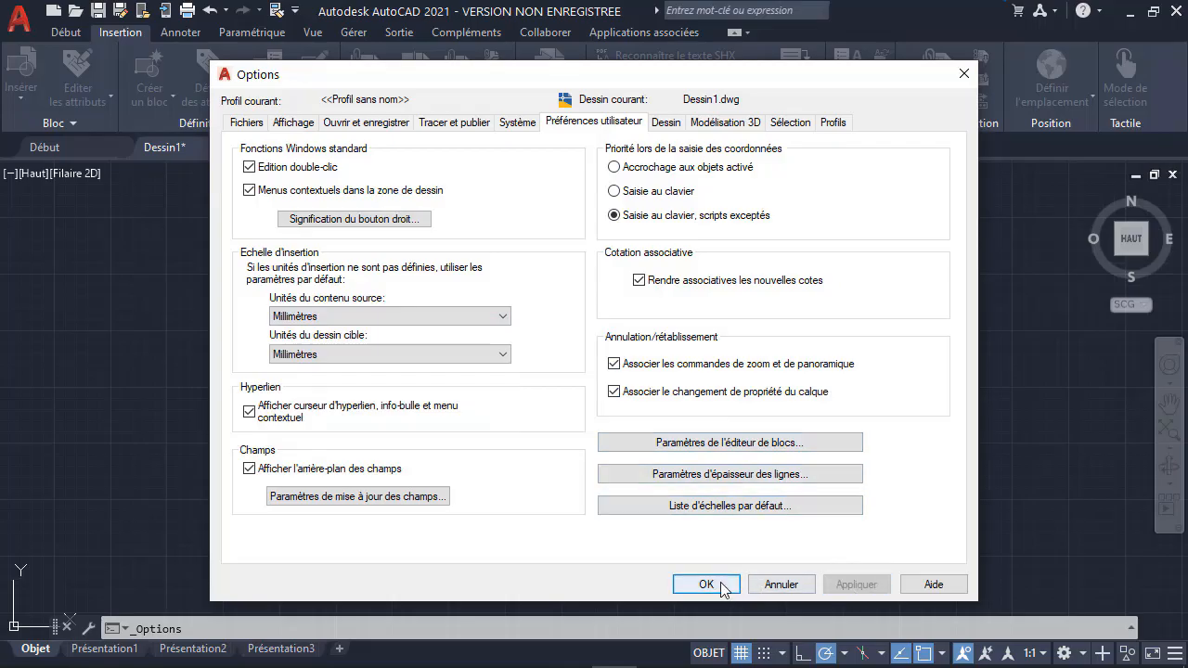
click(390, 130)
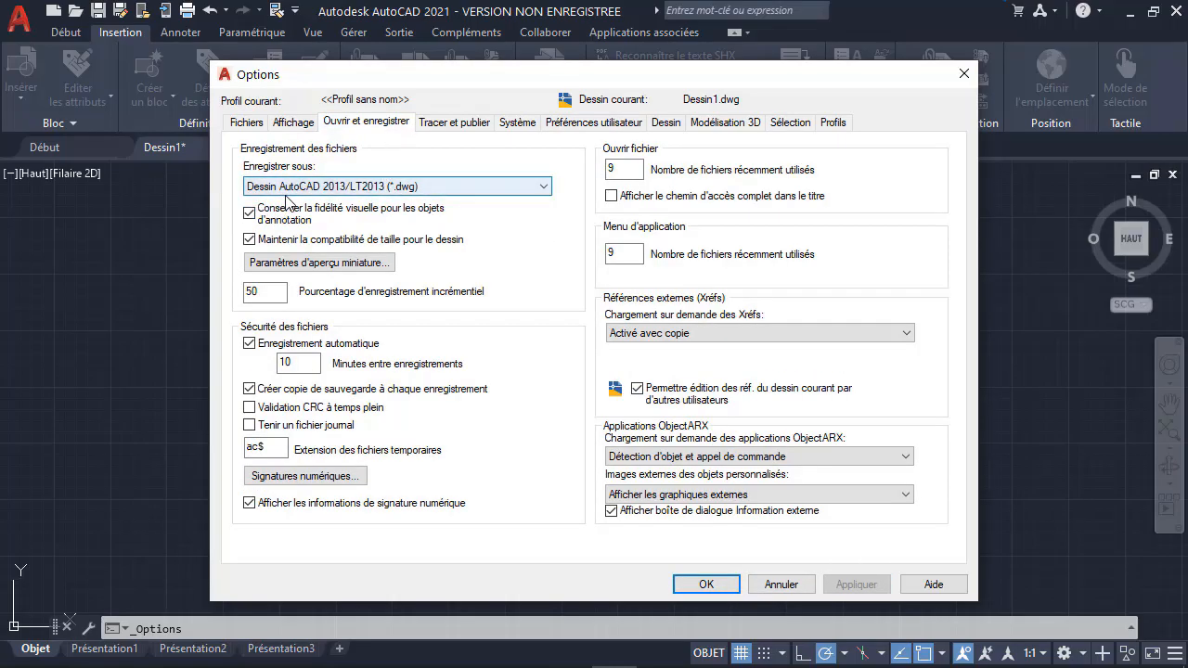
click(704, 585)
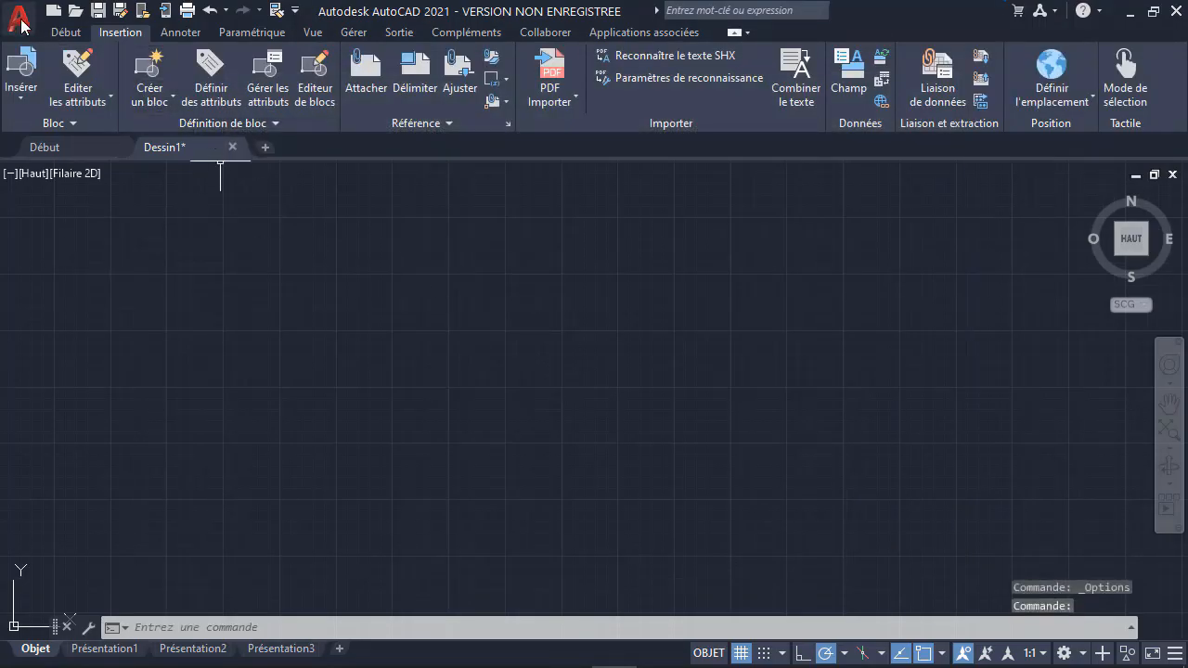
Save the drawing as an AutoCAD drawing template (*.dwt) named Gabarit_Dessin_Alphorm in the Template folder.
click(21, 22)
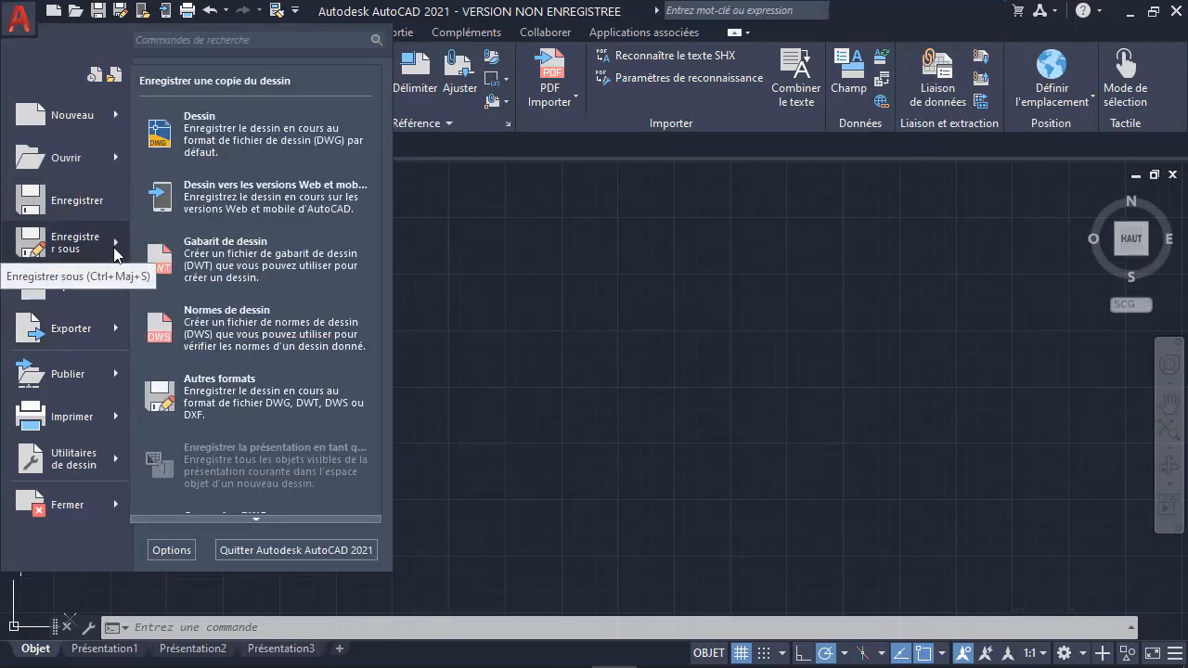
click(228, 257)
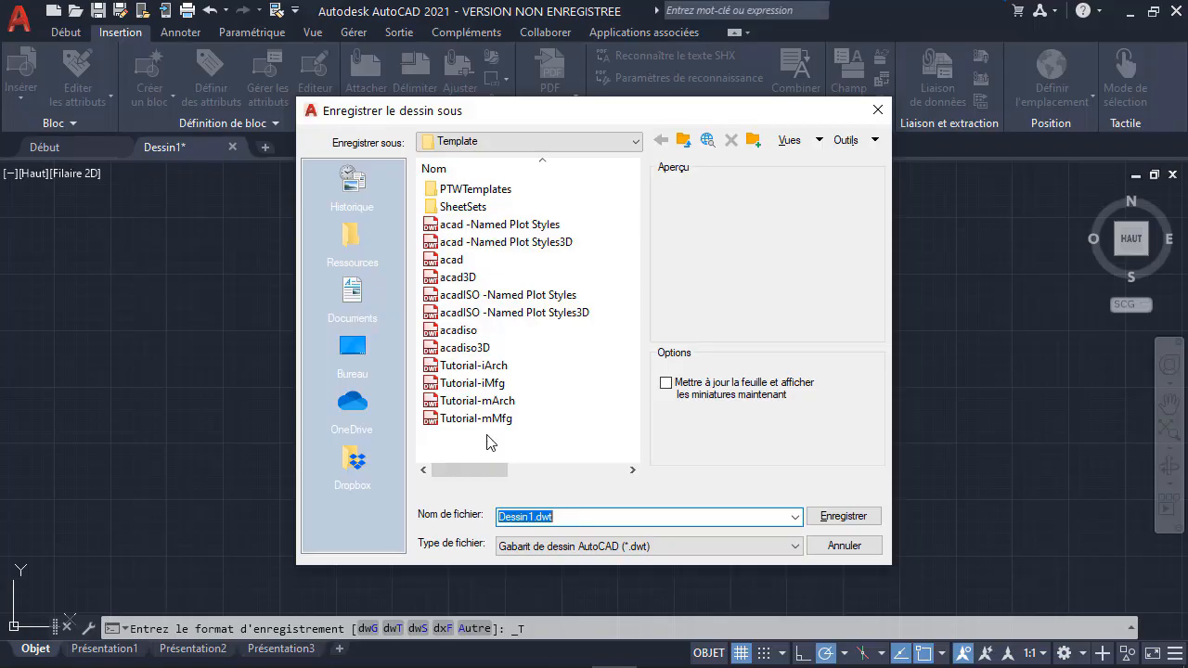
text(Gabar)
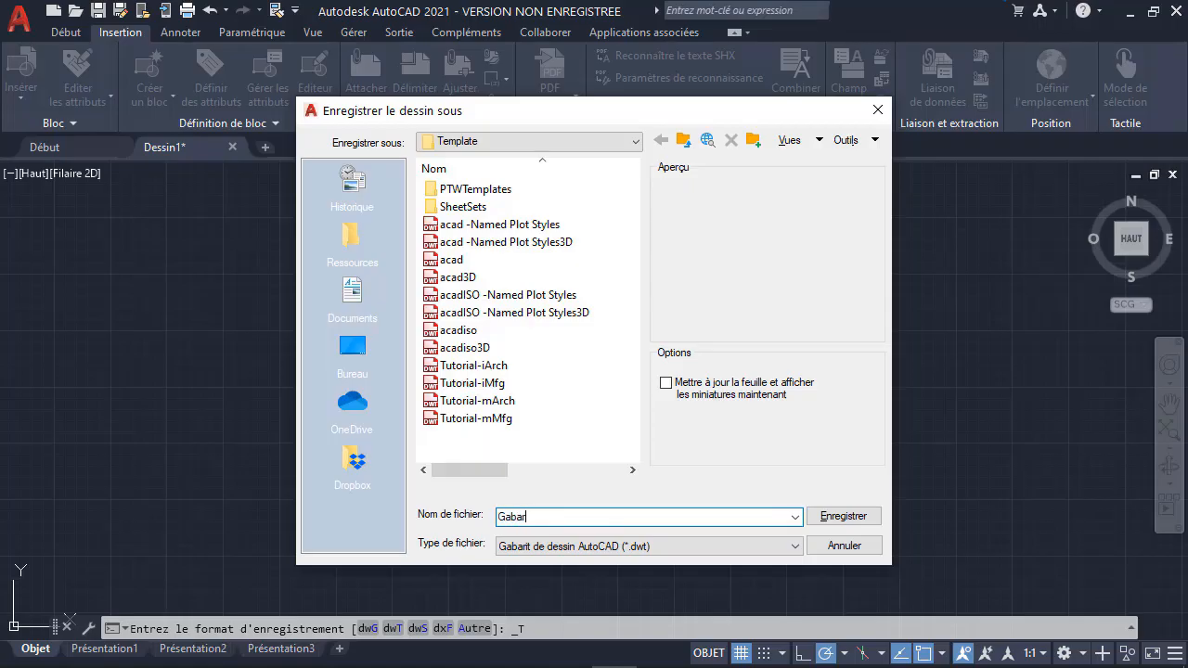
text(it_Dessin_Alphom)
click(534, 547)
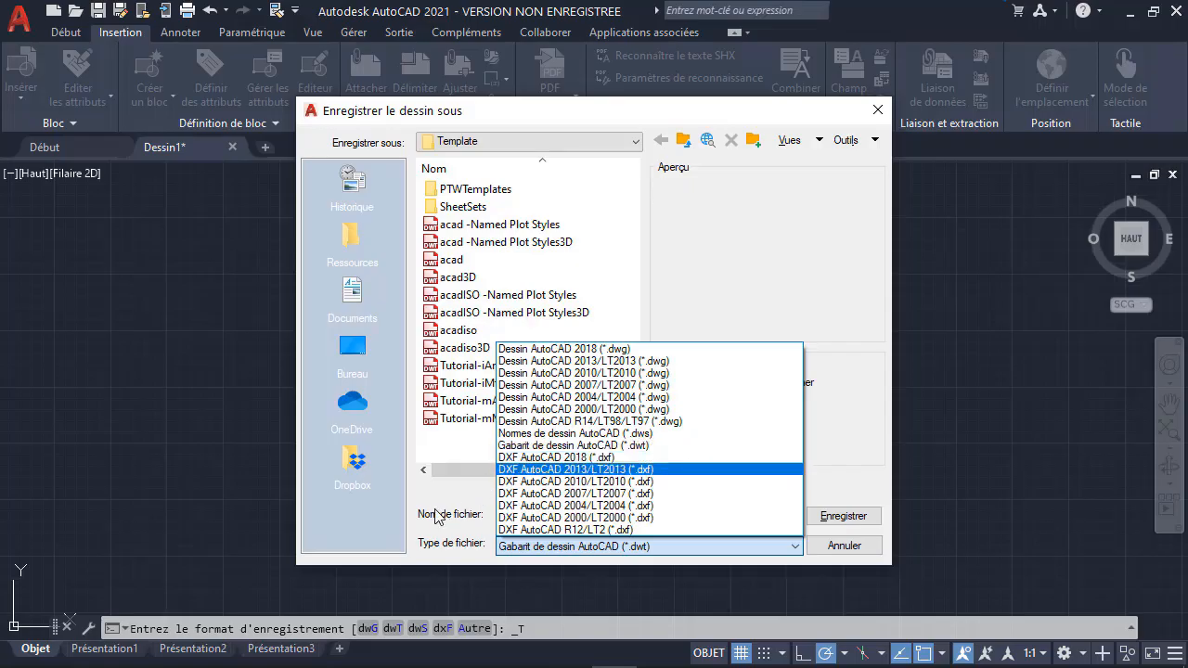
click(421, 533)
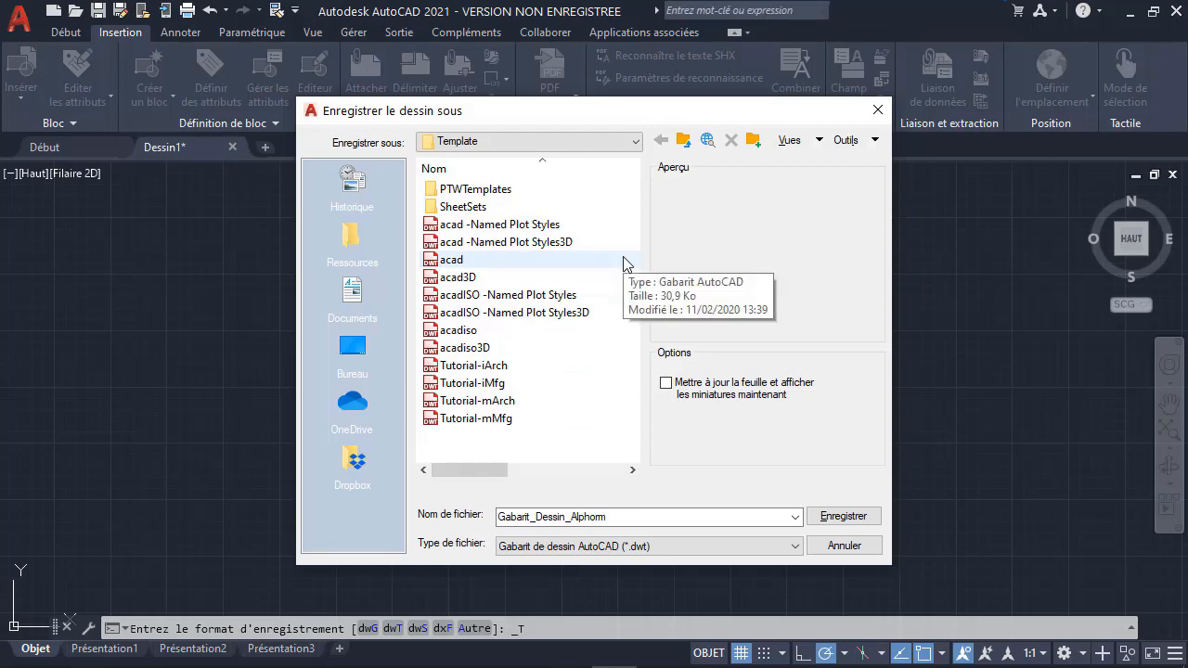
click(839, 516)
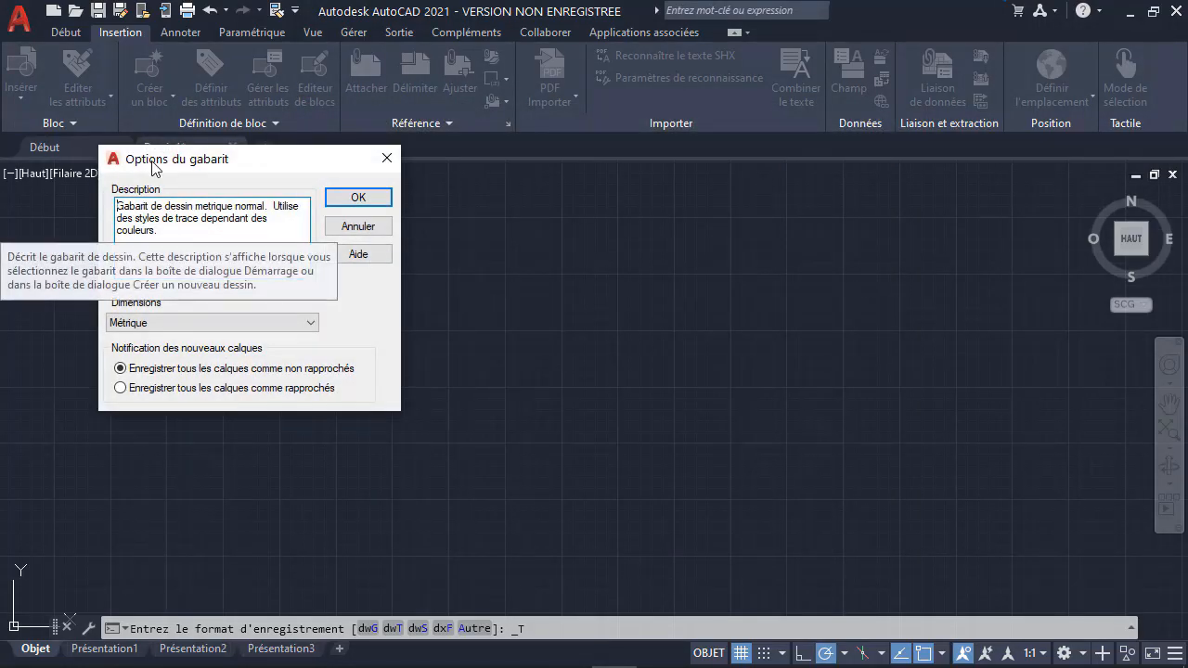
Set the template's dimensions to Métrique and accept the template options.
drag(153, 167, 527, 156)
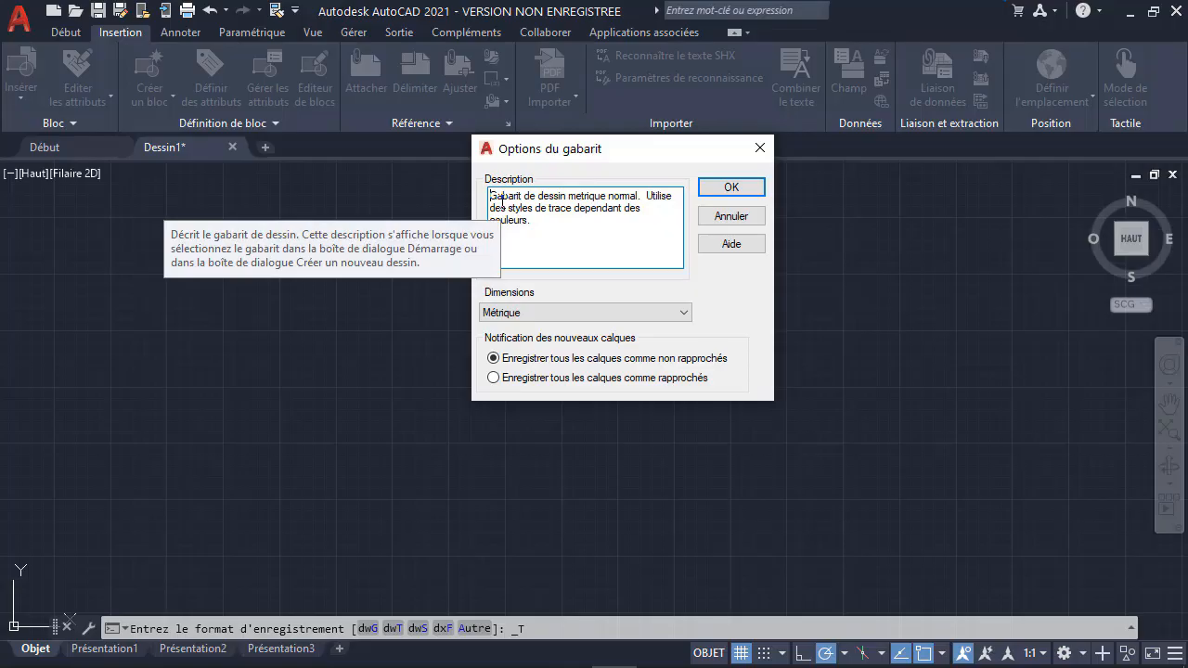
click(605, 318)
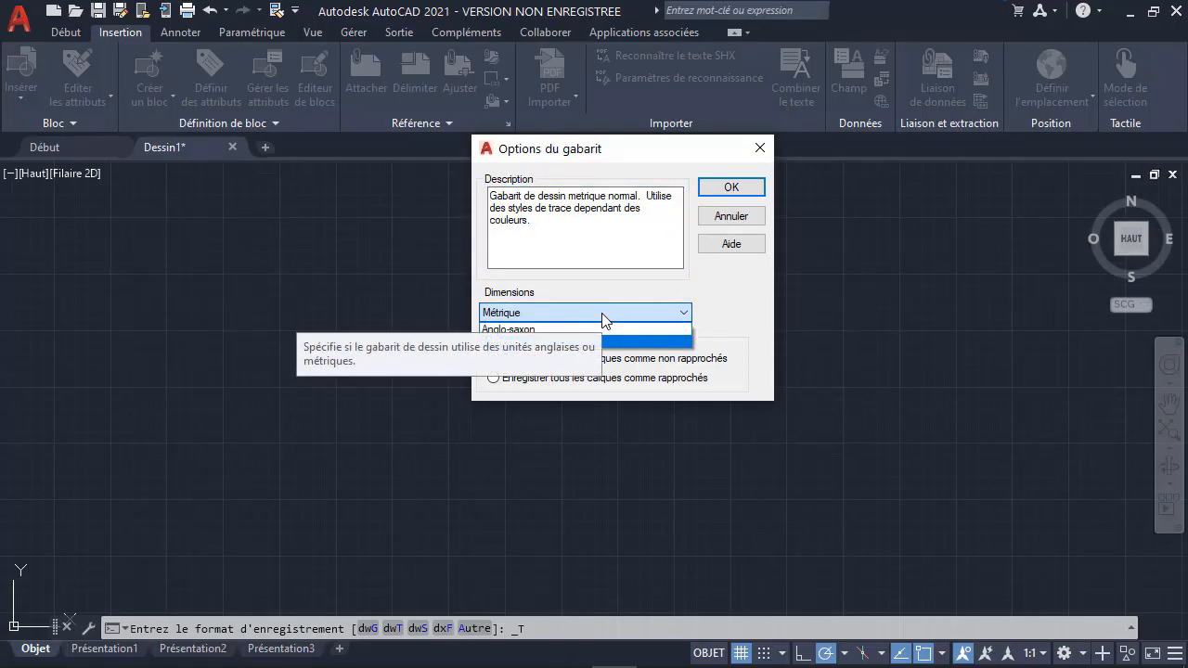
click(609, 343)
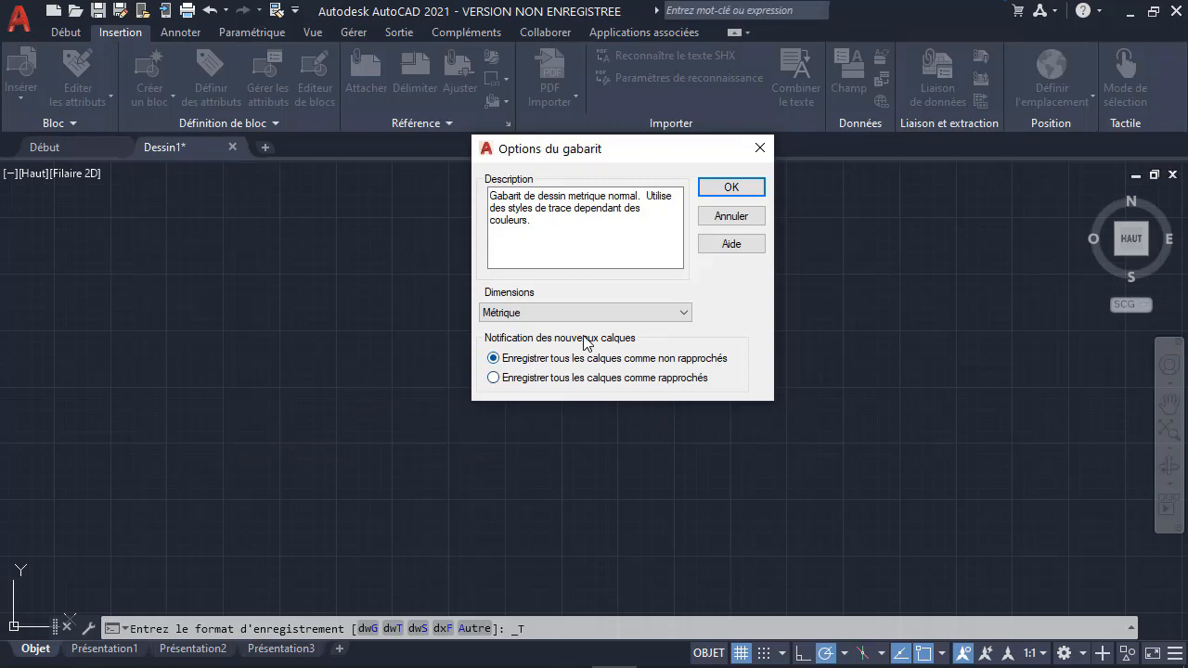
click(729, 188)
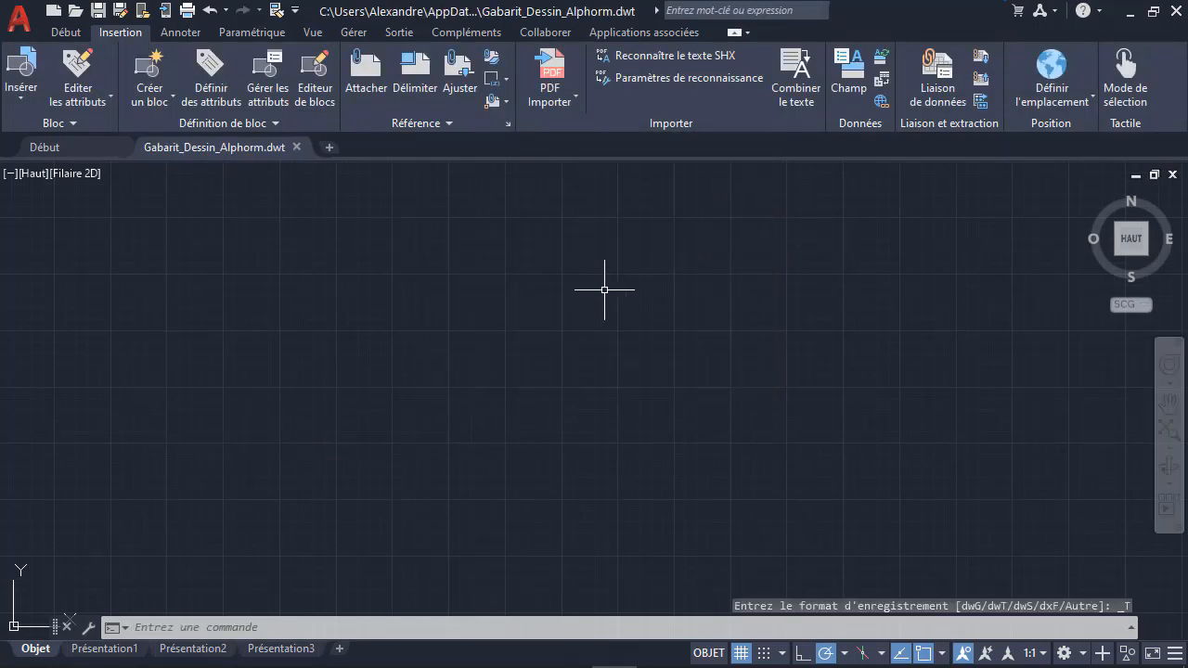